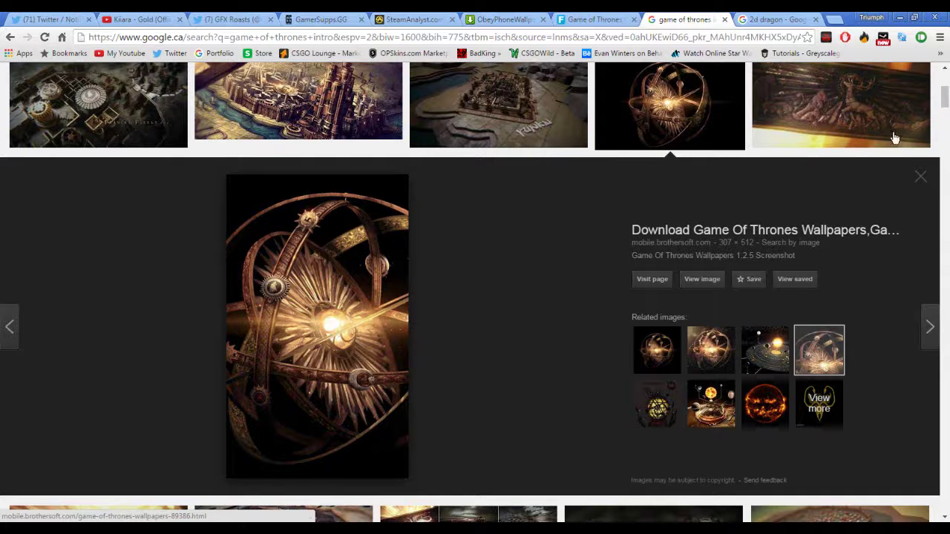
# Switch to Cinema 4D, maximize the perspective view, and move the camera to the head of the object hierarchy.
pyautogui.click(899, 18)
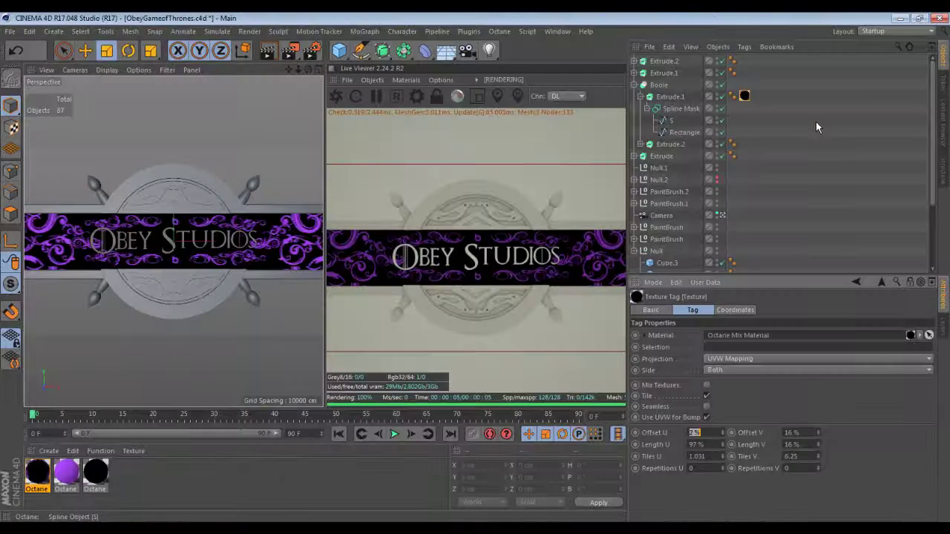
pyautogui.click(332, 69)
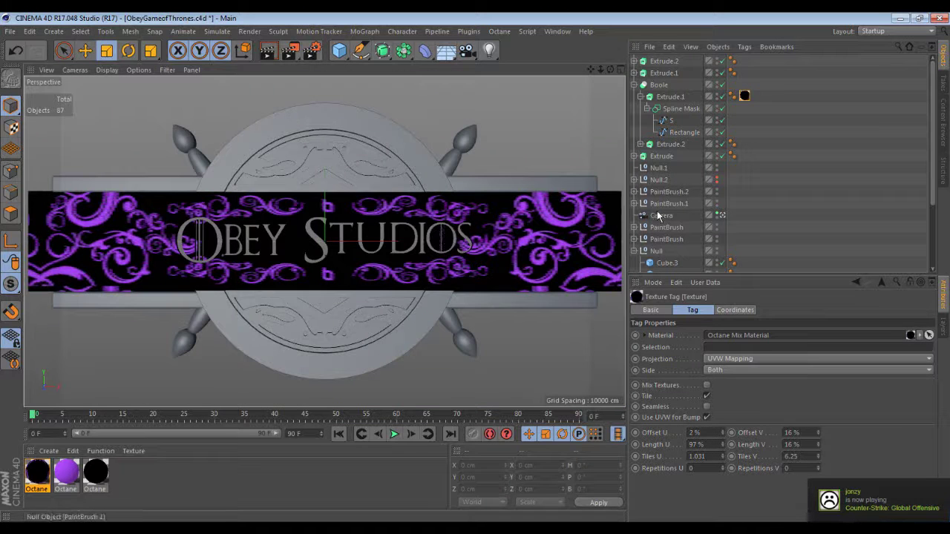
pyautogui.moveTo(657, 215); pyautogui.dragTo(655, 58)
# Group all logo objects except the camera into a single null.
pyautogui.click(656, 74)
pyautogui.scroll(-3, 667, 183)
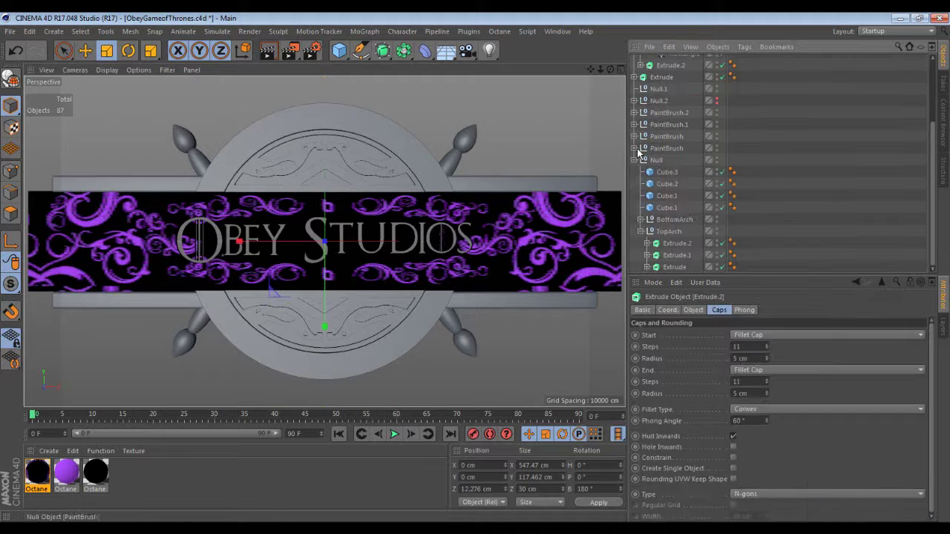
pyautogui.click(635, 160)
pyautogui.keyDown('shift'); pyautogui.click(656, 253); pyautogui.keyUp('shift')
pyautogui.rightClick(656, 253)
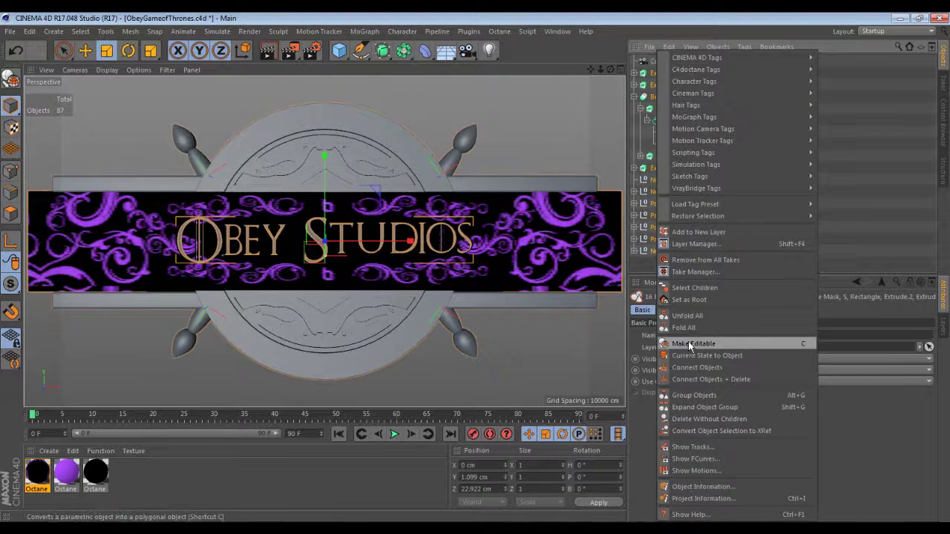
pyautogui.click(695, 395)
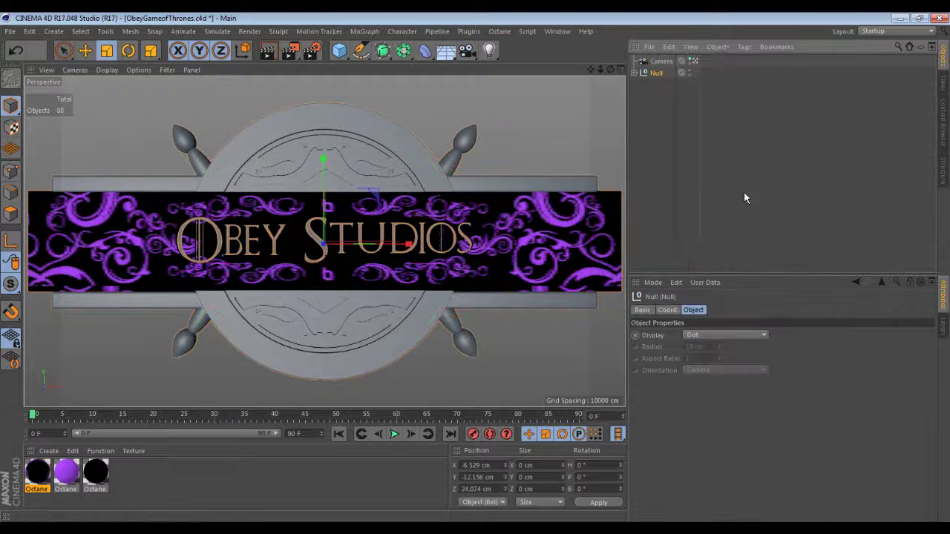
# Add a sphere at the logo's centre and enlarge it to a radius of about 1468 cm.
pyautogui.click(694, 62)
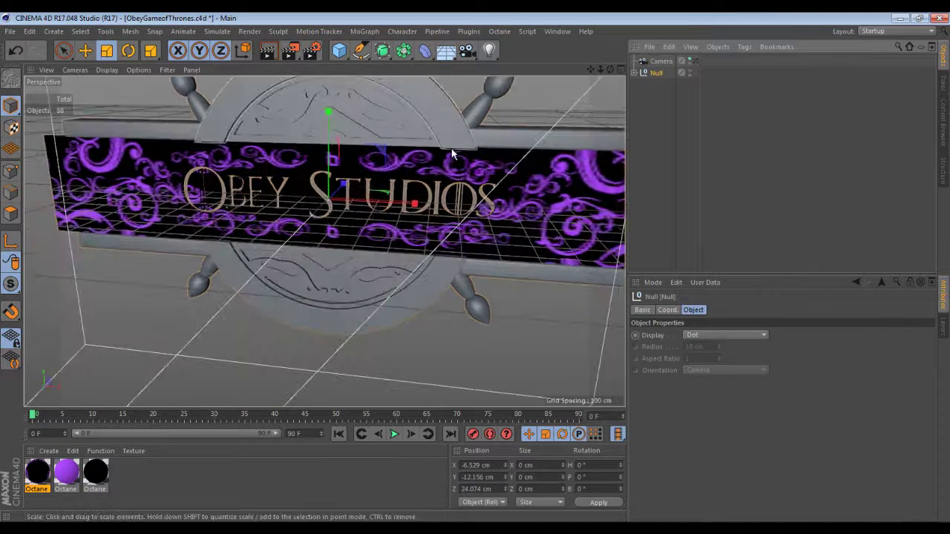
pyautogui.moveTo(610, 69); pyautogui.dragTo(356, 189)
pyautogui.moveTo(339, 51); pyautogui.dragTo(486, 178)
pyautogui.scroll(-4, 469, 165)
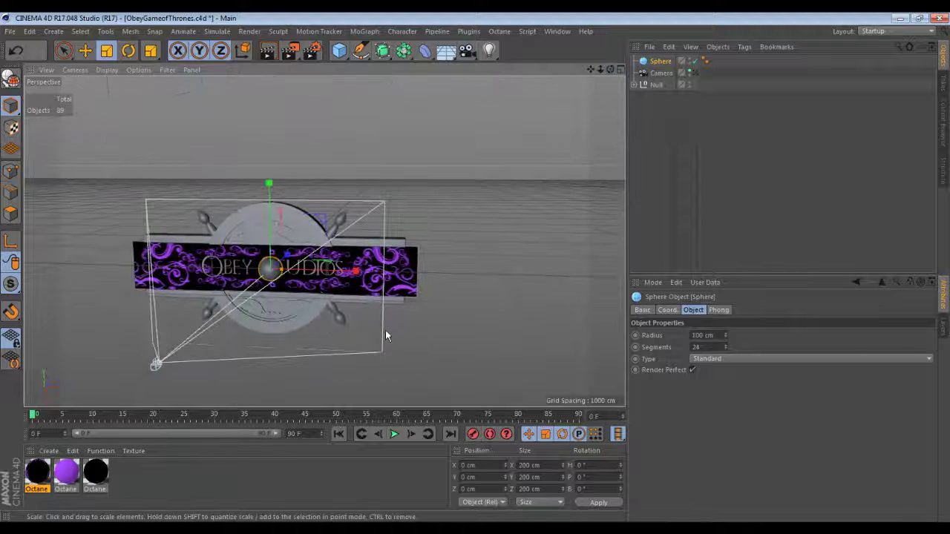
pyautogui.moveTo(351, 336); pyautogui.dragTo(390, 161)
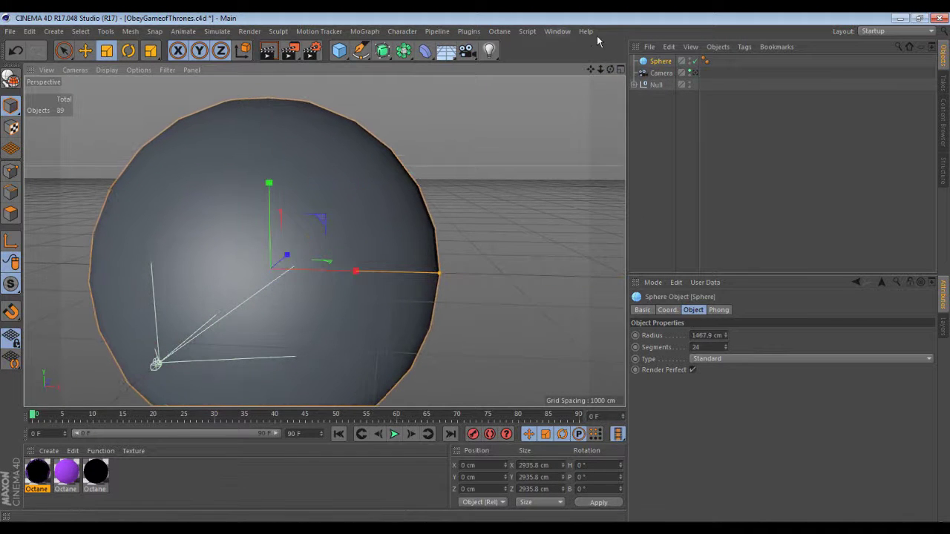
pyautogui.click(696, 72)
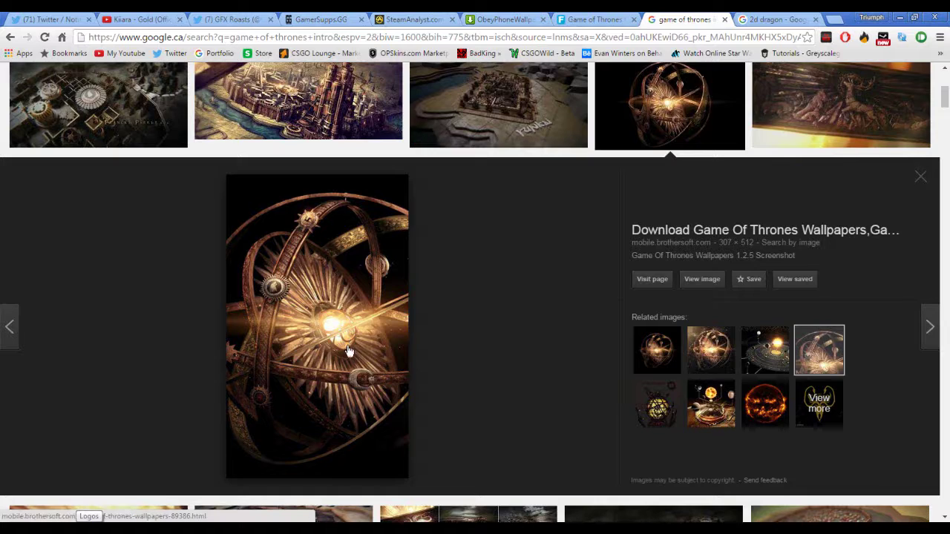
# Examine the Game of Thrones title card images in the browser as reference for the glowing background.
pyautogui.scroll(3, 527, 211)
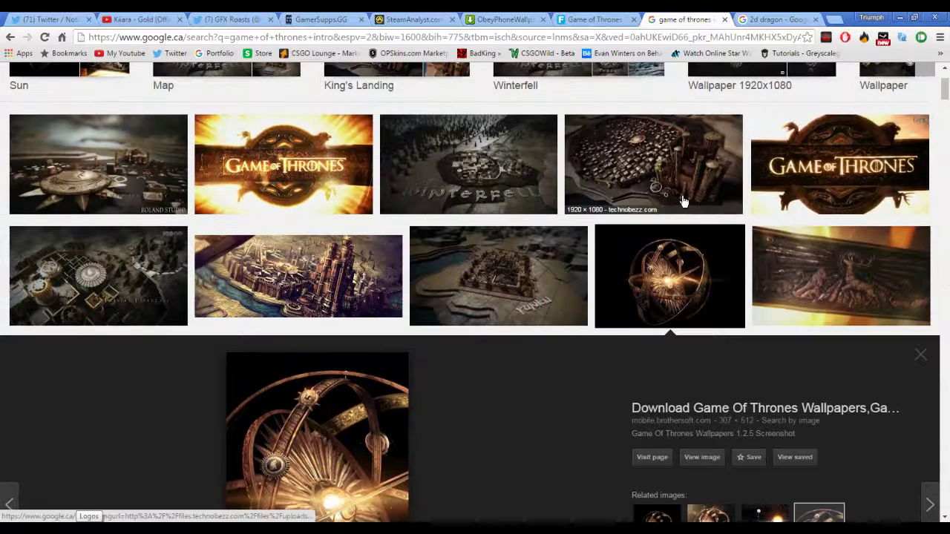
pyautogui.click(336, 170)
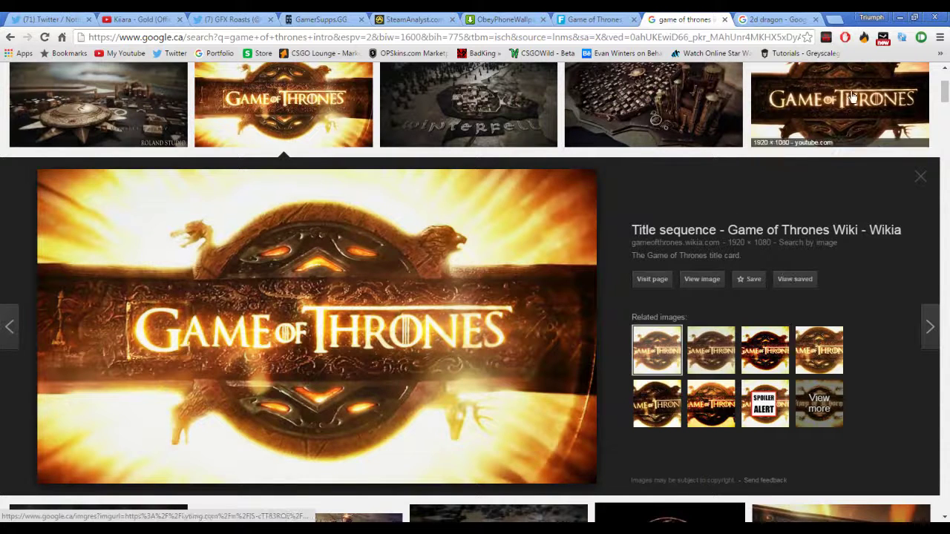
pyautogui.click(839, 111)
pyautogui.click(293, 115)
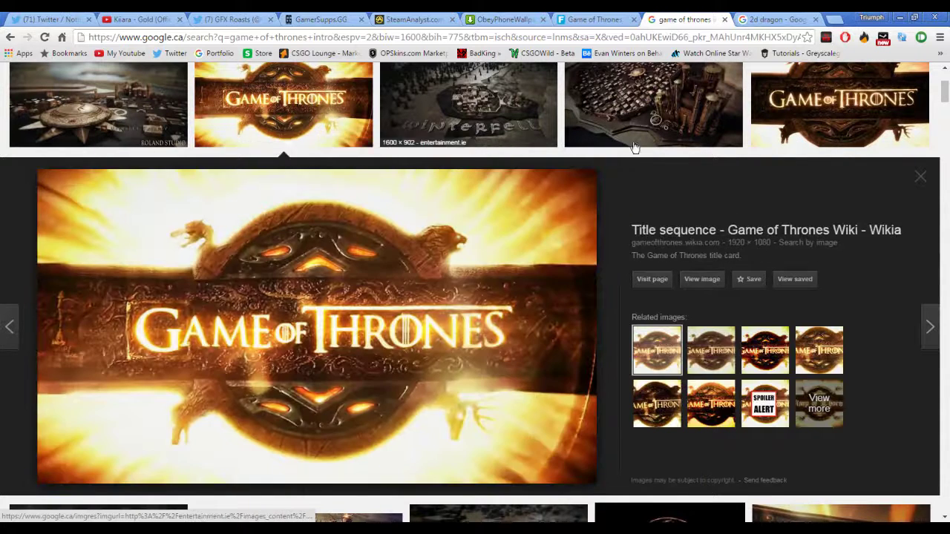
# Switch to Cinema 4D and move the sphere behind the logo to about 3082 cm in Z.
pyautogui.click(900, 17)
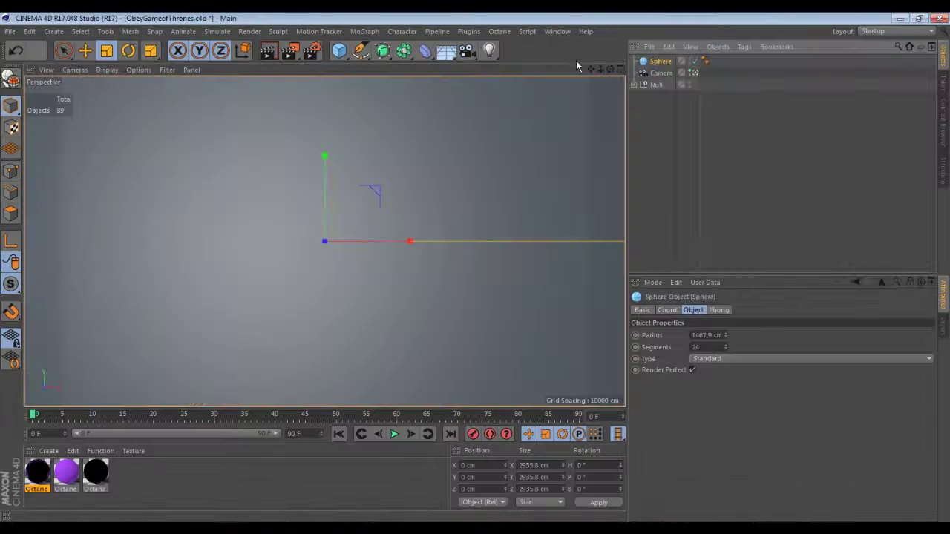
pyautogui.click(621, 70)
pyautogui.click(84, 49)
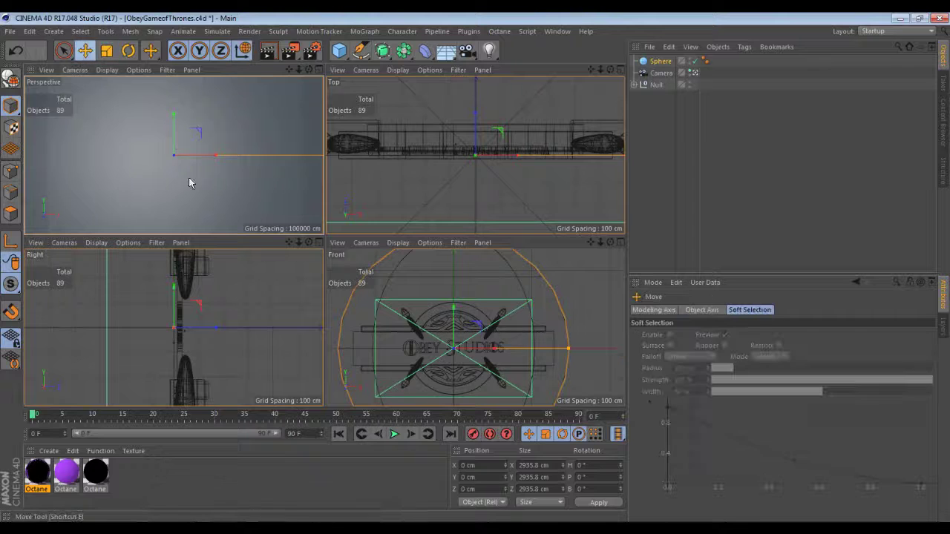
pyautogui.scroll(-5, 495, 151)
pyautogui.moveTo(494, 144); pyautogui.dragTo(494, 68)
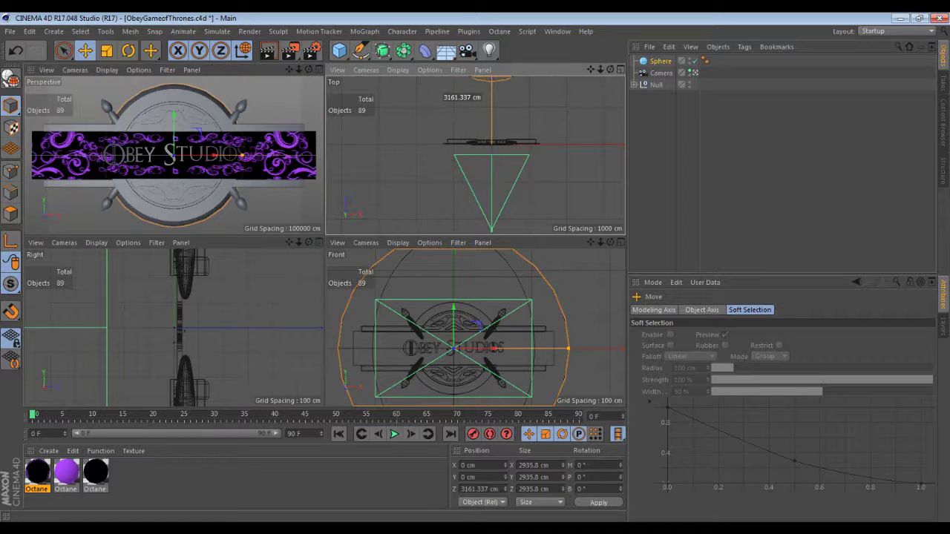
pyautogui.hotkey('ctrl', 'z')
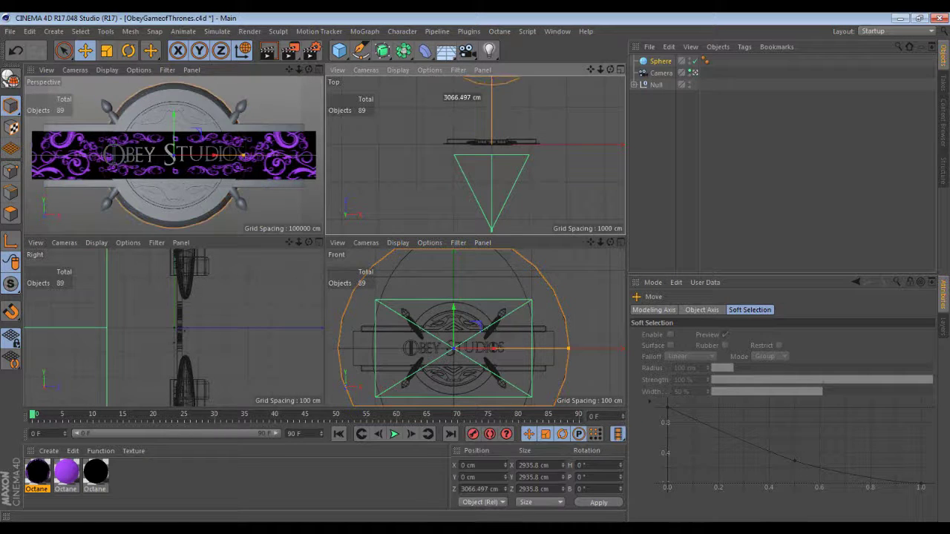
pyautogui.moveTo(494, 68); pyautogui.dragTo(494, 68)
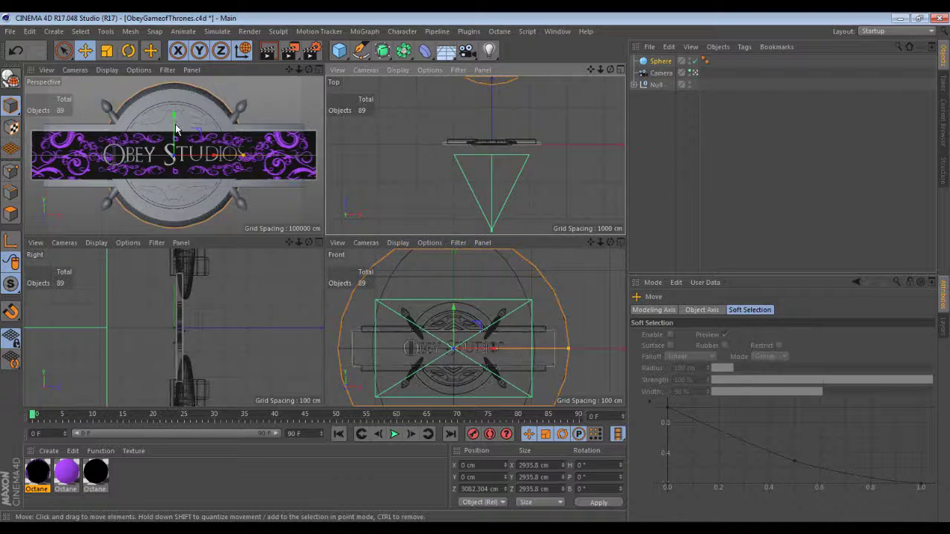
pyautogui.click(319, 69)
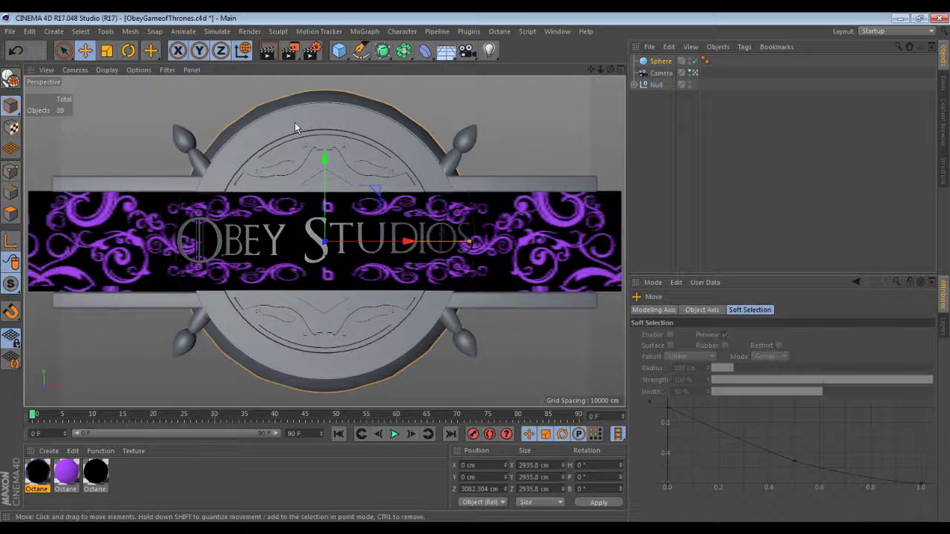
# Switch to the browser and view the title card and glowing armillary sphere image as references.
pyautogui.click(183, 479)
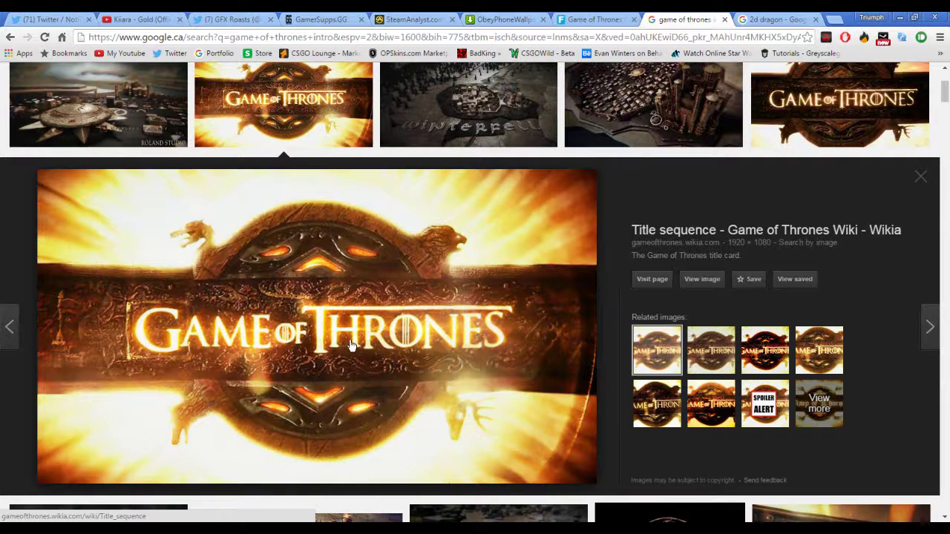
pyautogui.scroll(-3, 187, 331)
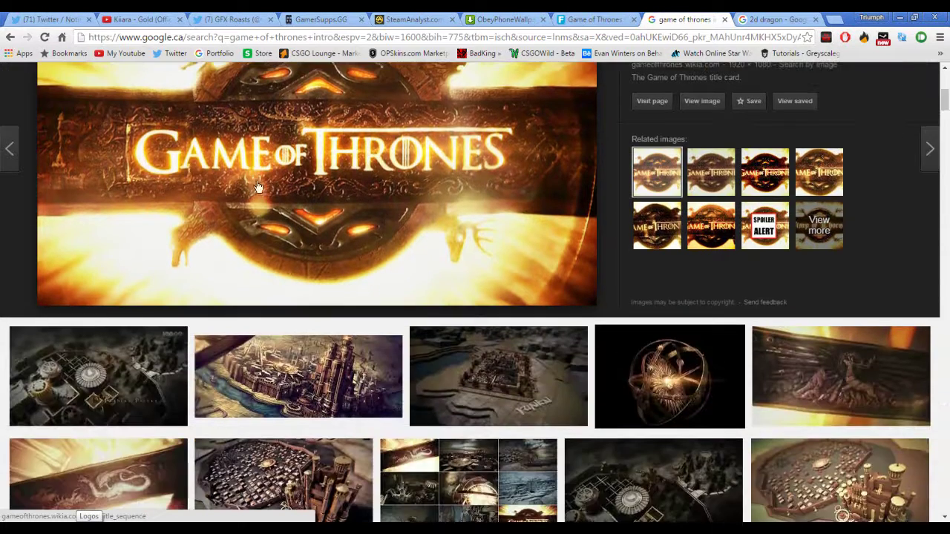
pyautogui.click(601, 375)
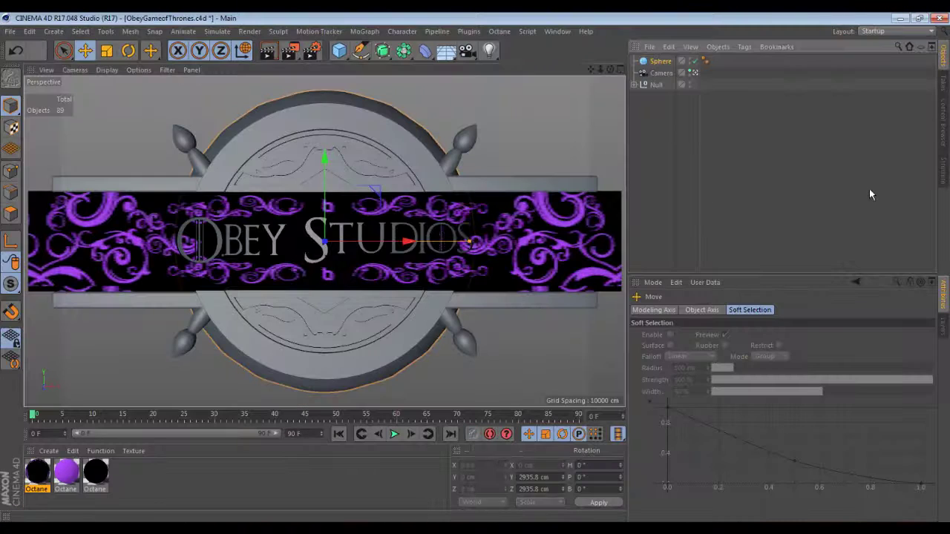
# Add a rectangle spline at the logo's centre and make it editable in the front view.
pyautogui.click(360, 51)
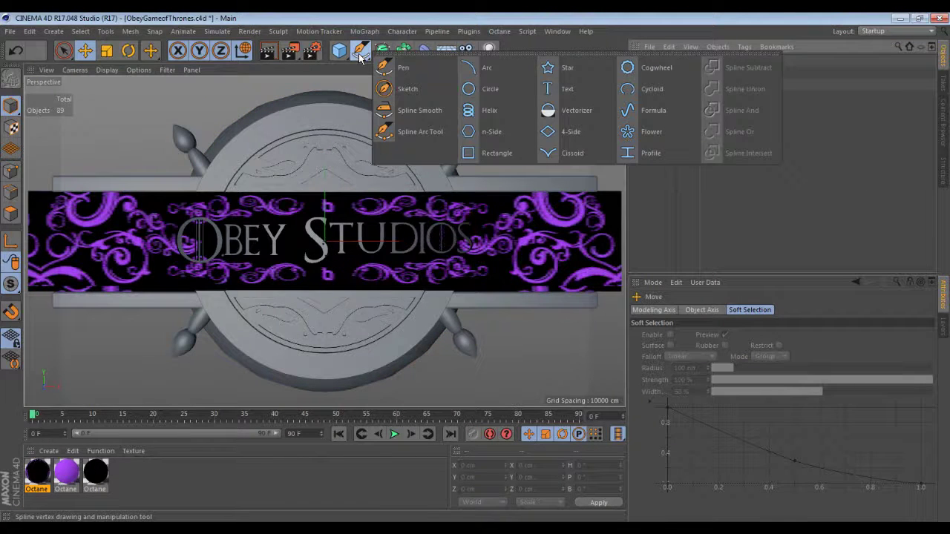
pyautogui.click(510, 155)
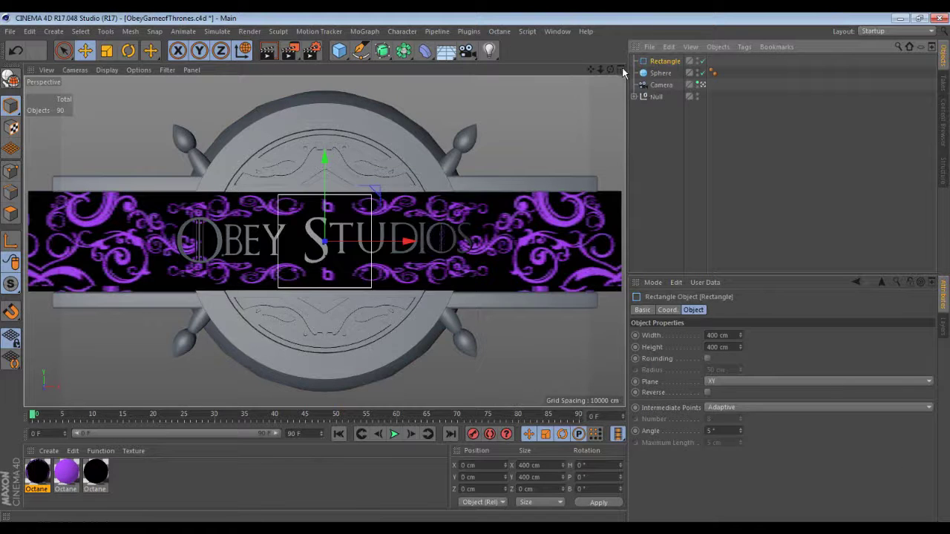
pyautogui.click(621, 69)
pyautogui.click(621, 243)
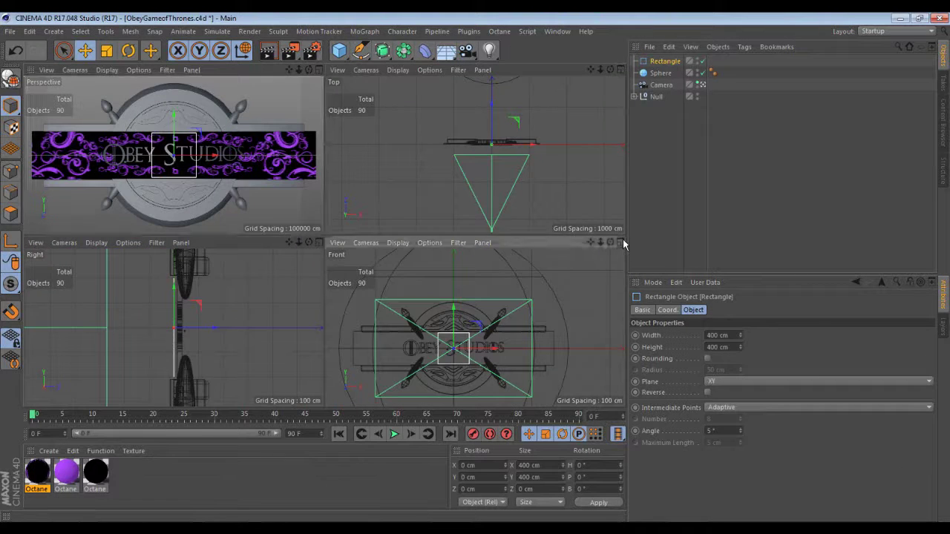
pyautogui.scroll(-5, 306, 201)
pyautogui.scroll(4, 292, 196)
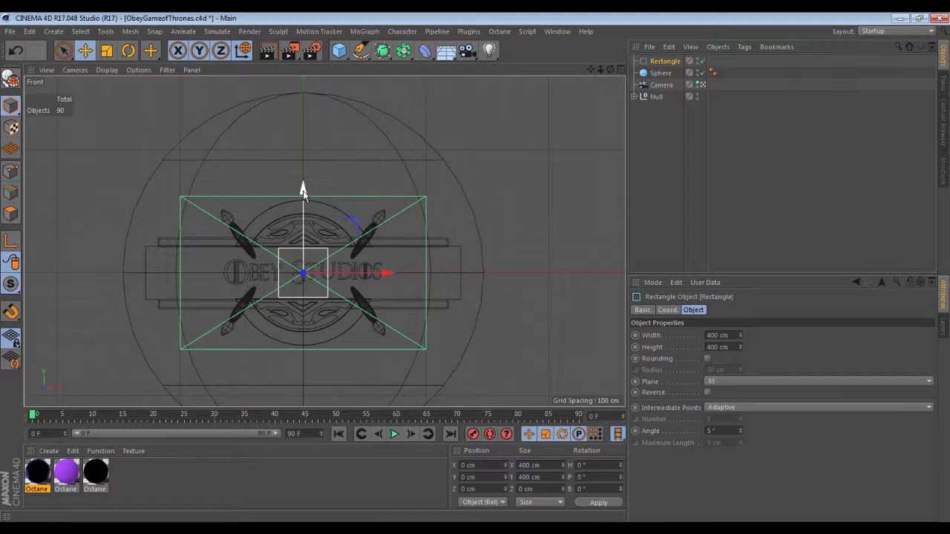
pyautogui.scroll(-3, 303, 194)
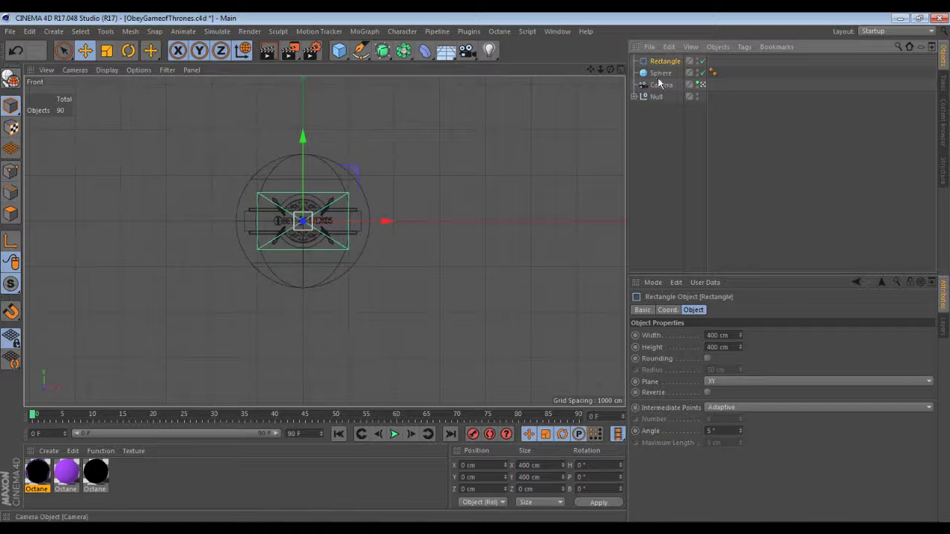
pyautogui.press('c')
# Select the rectangle's two upper points and raise them to about 7374 cm in Y.
pyautogui.click(10, 171)
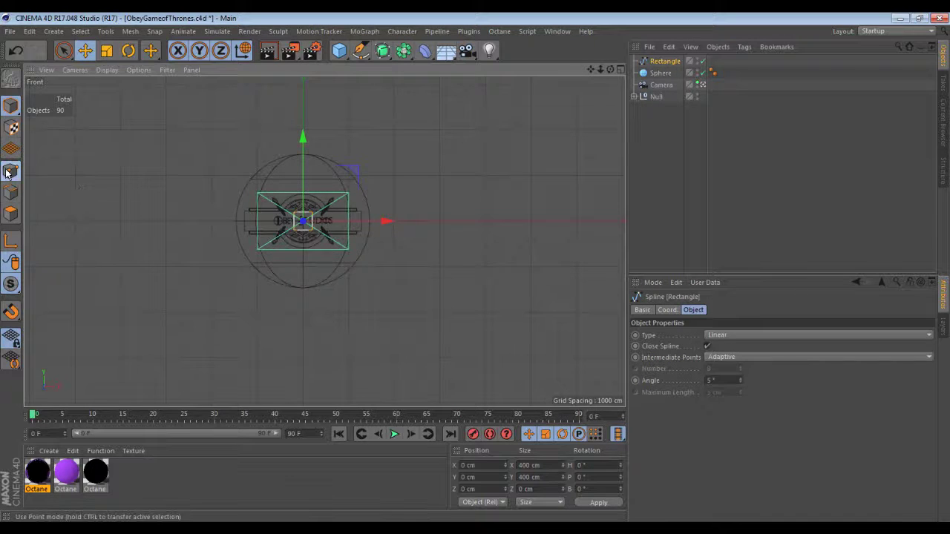
pyautogui.scroll(3, 210, 212)
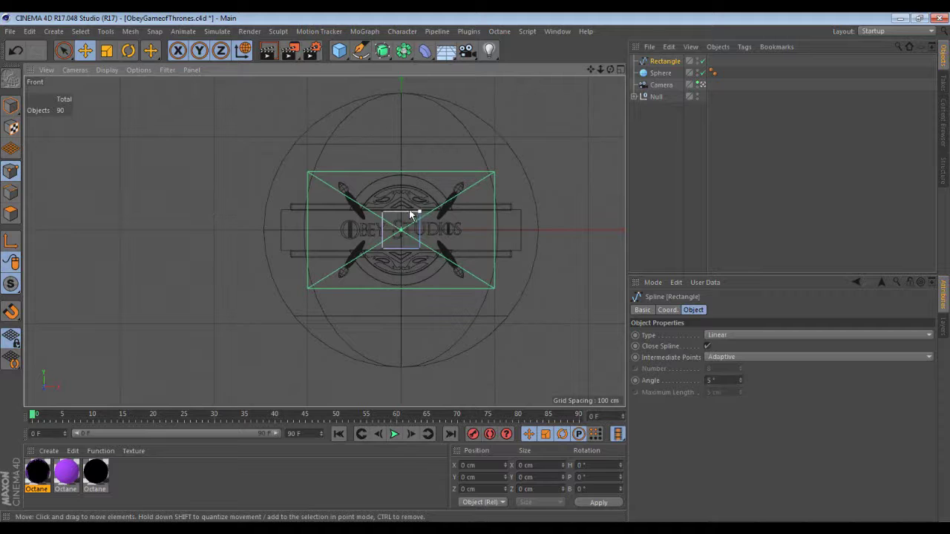
pyautogui.click(417, 213)
pyautogui.scroll(4, 382, 215)
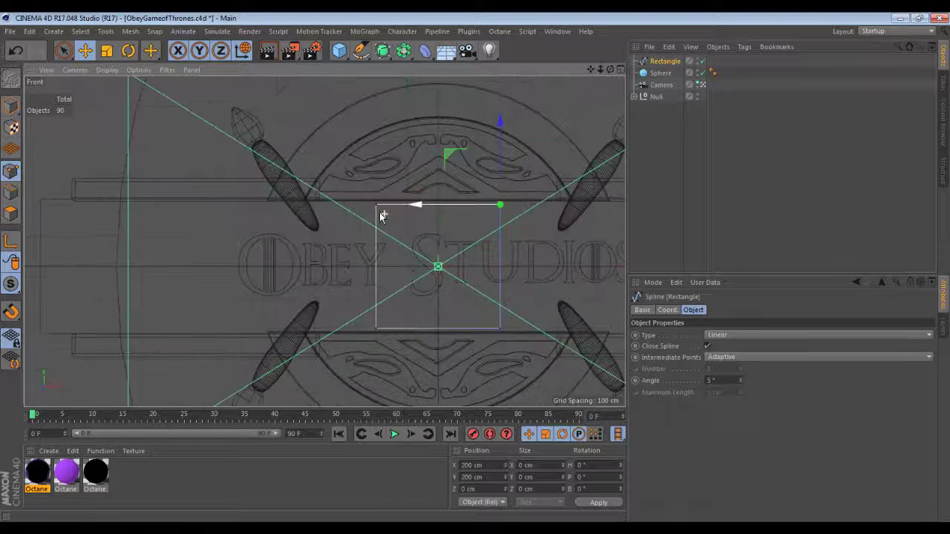
pyautogui.keyDown('shift'); pyautogui.click(380, 214); pyautogui.keyUp('shift')
pyautogui.scroll(-5, 378, 210)
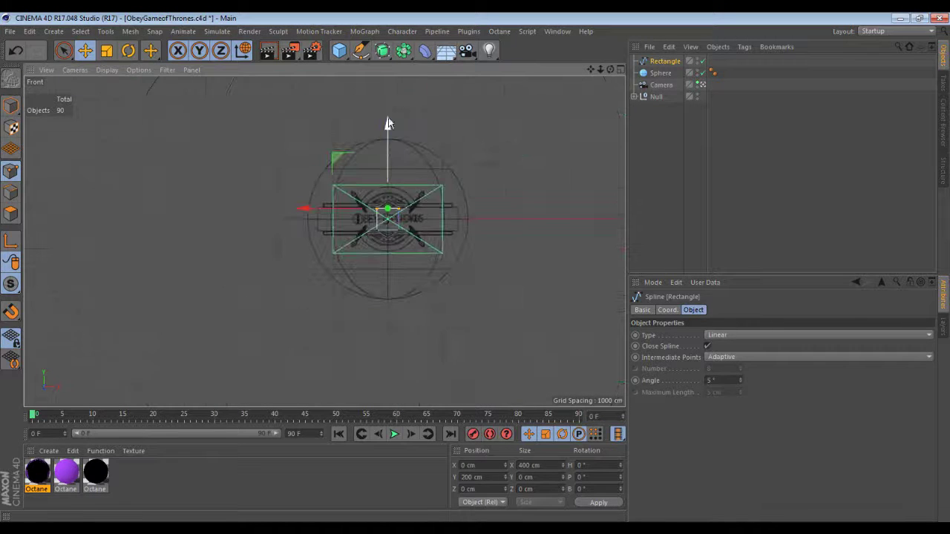
pyautogui.moveTo(389, 123); pyautogui.dragTo(356, 64)
pyautogui.scroll(-3, 345, 193)
pyautogui.moveTo(591, 70); pyautogui.dragTo(564, 78)
pyautogui.scroll(2, 363, 148)
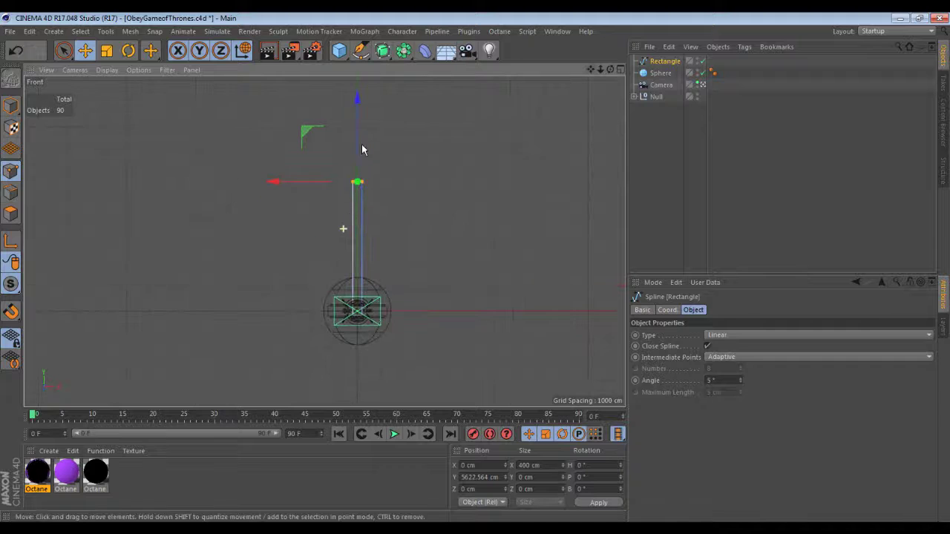
pyautogui.moveTo(352, 135); pyautogui.dragTo(362, 91)
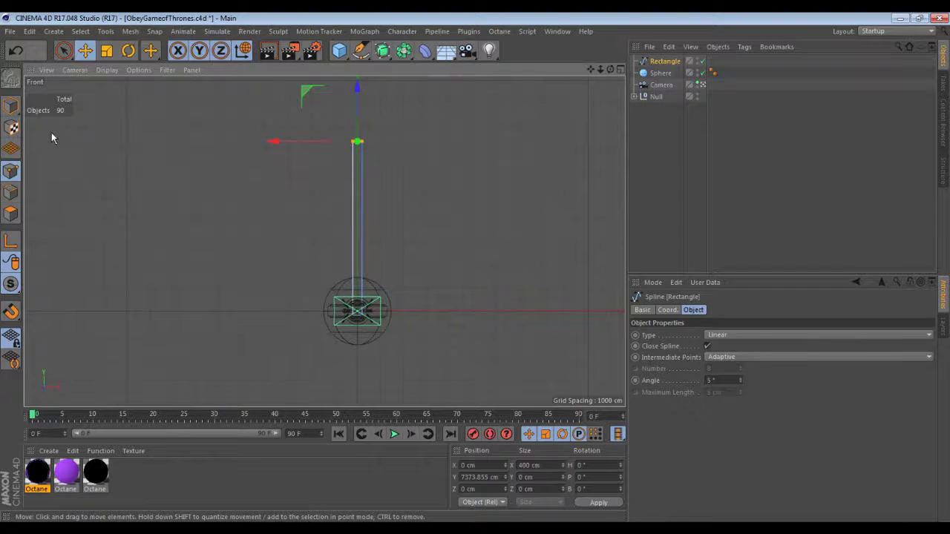
# Scale the whole rectangle along X to a width of about 665 cm.
pyautogui.click(10, 105)
pyautogui.press('t')
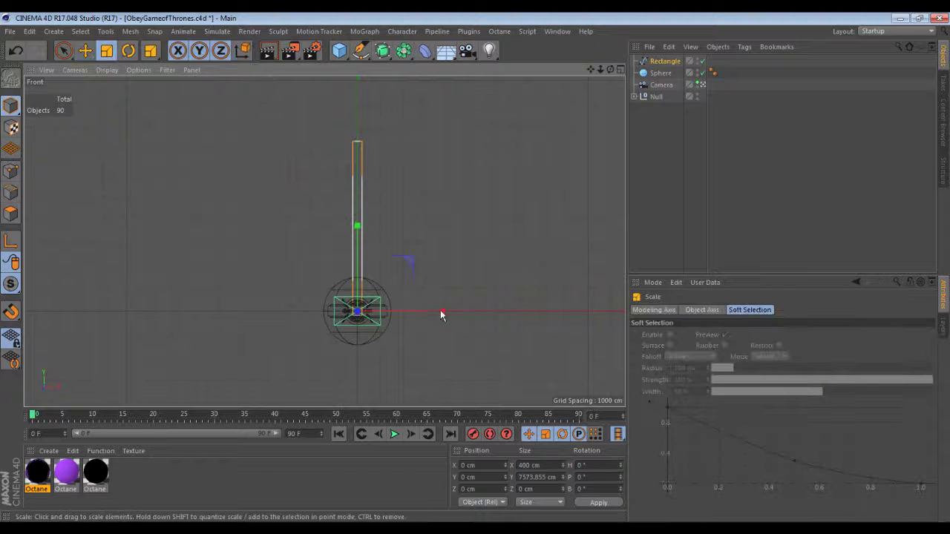
pyautogui.moveTo(440, 311); pyautogui.dragTo(427, 345)
pyautogui.click(86, 50)
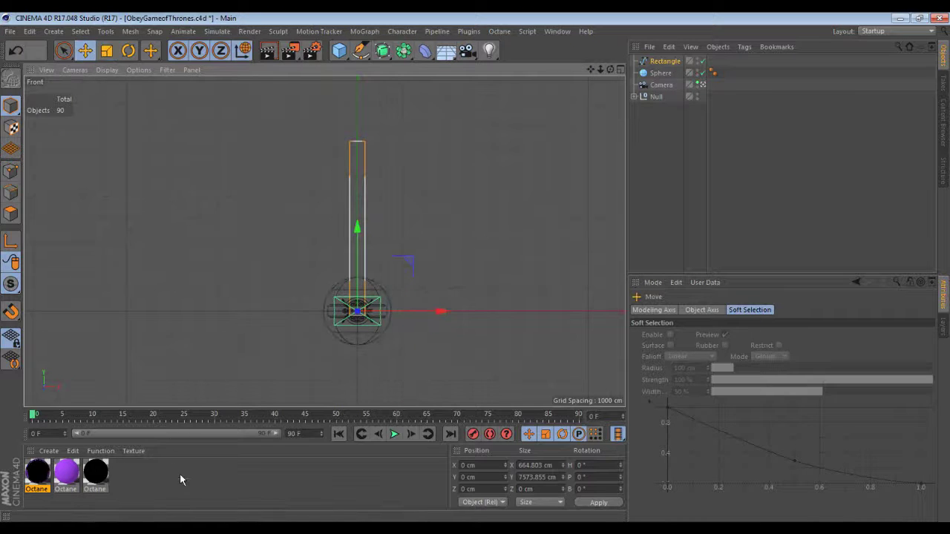
pyautogui.scroll(5, 373, 325)
pyautogui.scroll(6, 326, 311)
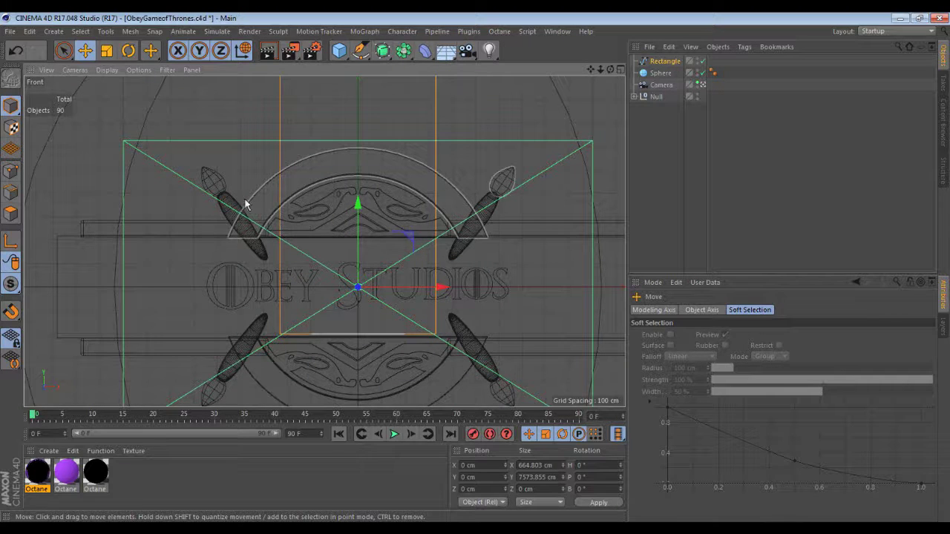
# Add a point at the middle of the rectangle spline's upper edge and raise it to about 8777 cm in Y as a pointed tip.
pyautogui.scroll(-10, 231, 327)
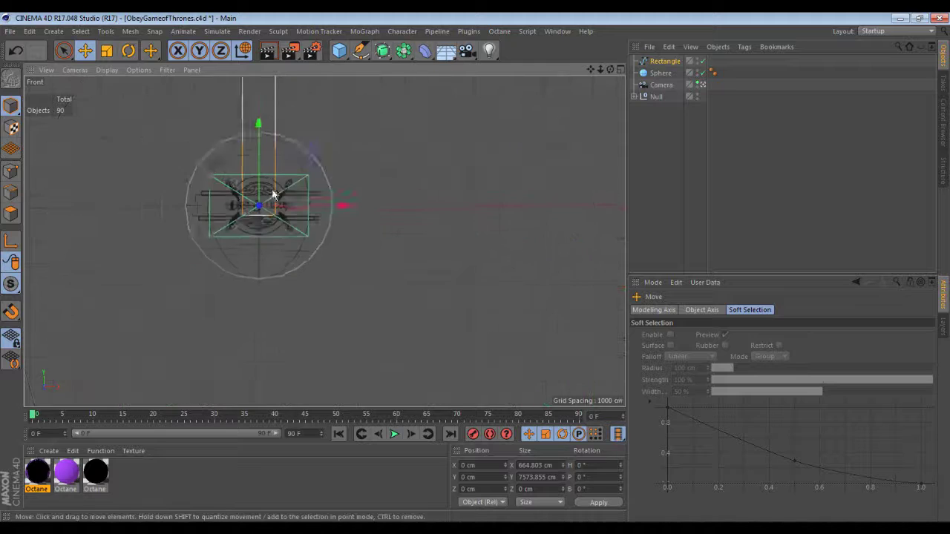
pyautogui.moveTo(324, 240); pyautogui.dragTo(386, 391, button='middle')
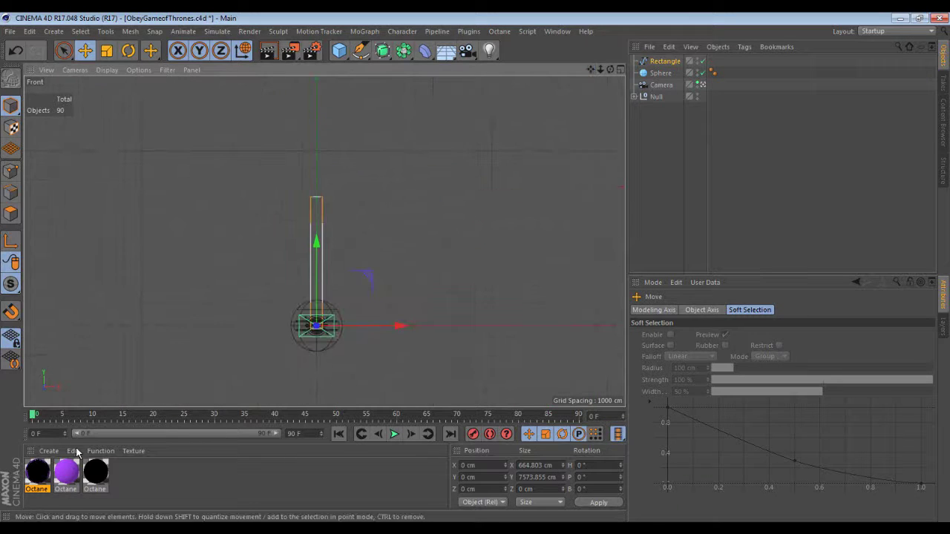
pyautogui.hotkey('alt', 'Tab')
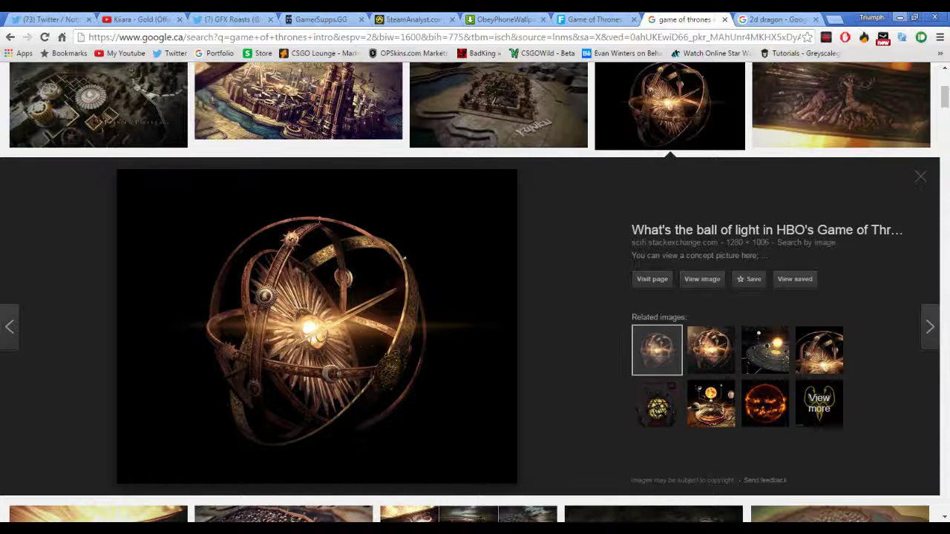
pyautogui.hotkey('alt', 'Tab')
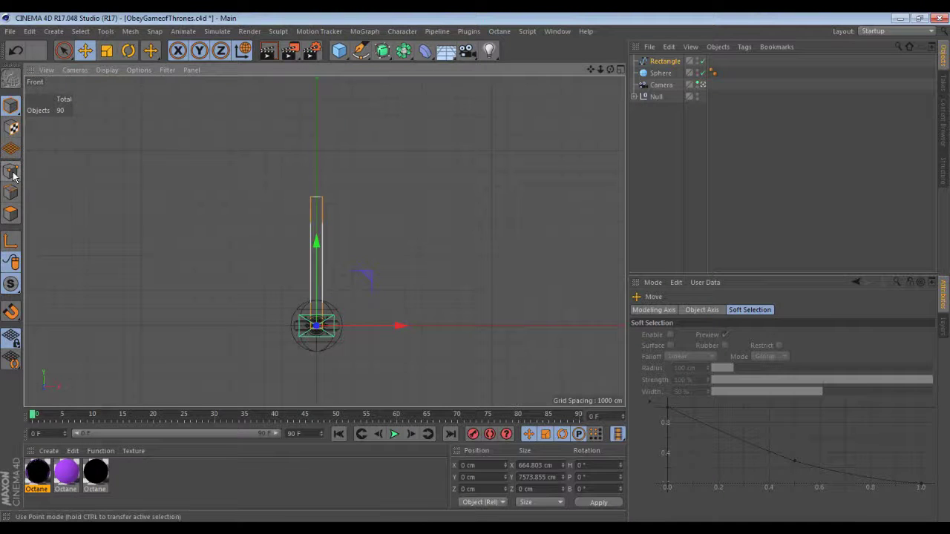
pyautogui.click(12, 172)
pyautogui.scroll(6, 316, 204)
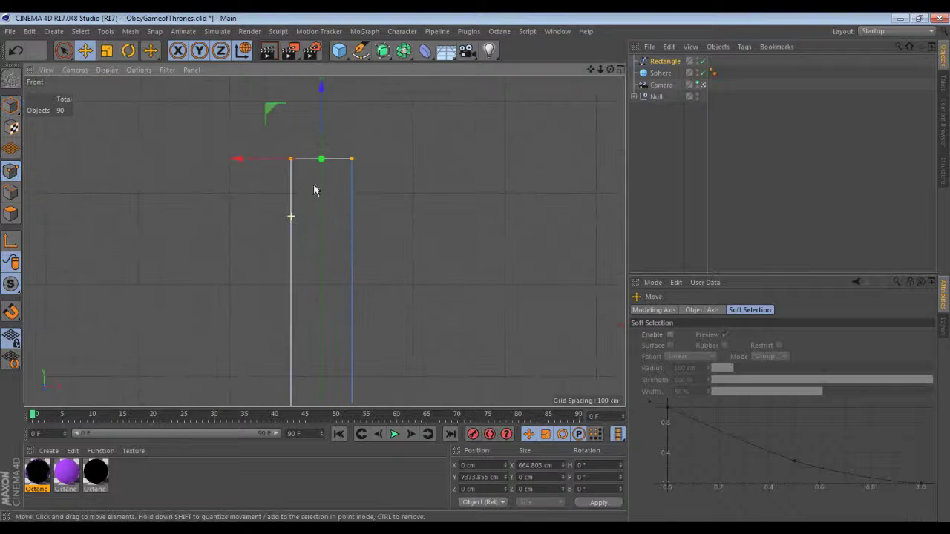
pyautogui.scroll(8, 313, 190)
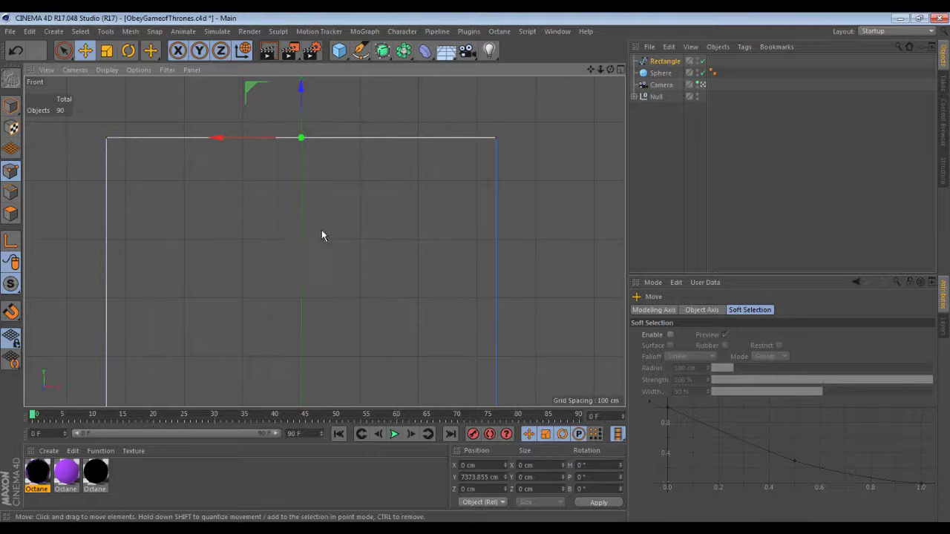
pyautogui.moveTo(301, 137); pyautogui.dragTo(300, 59)
pyautogui.scroll(-10, 287, 173)
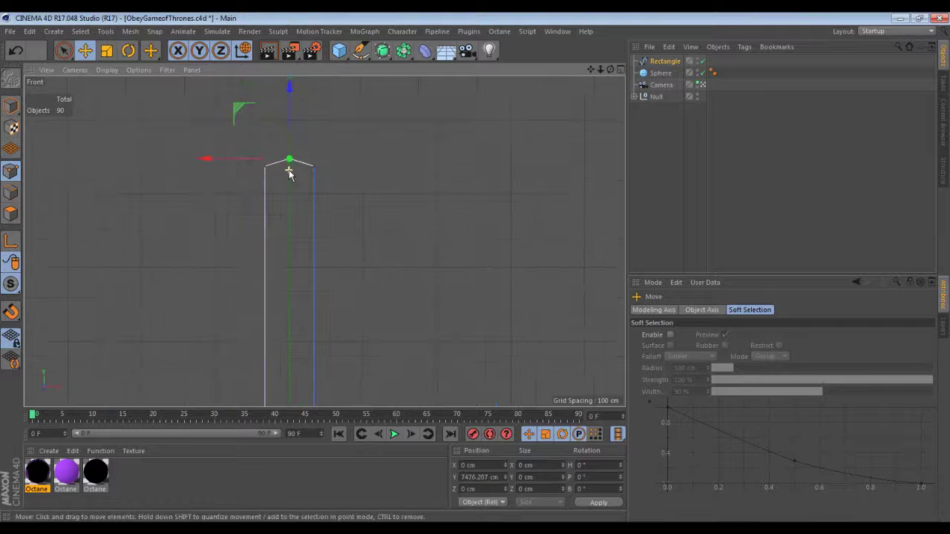
pyautogui.moveTo(289, 165); pyautogui.dragTo(288, 123)
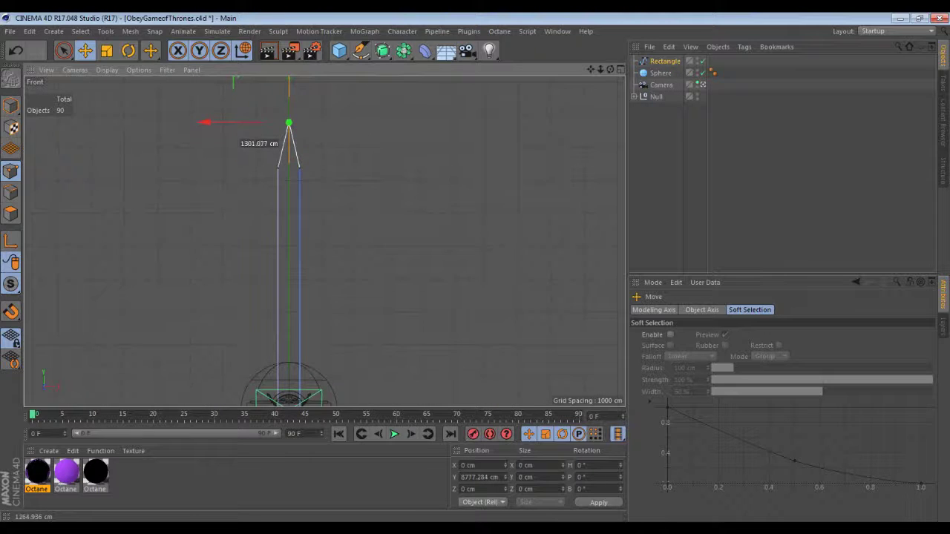
# Scale the rectangle spline's two lower points along X to a width of about 319 cm, using the browser image as reference.
pyautogui.scroll(-5, 292, 184)
pyautogui.scroll(3, 290, 248)
pyautogui.hotkey('alt', 'Tab')
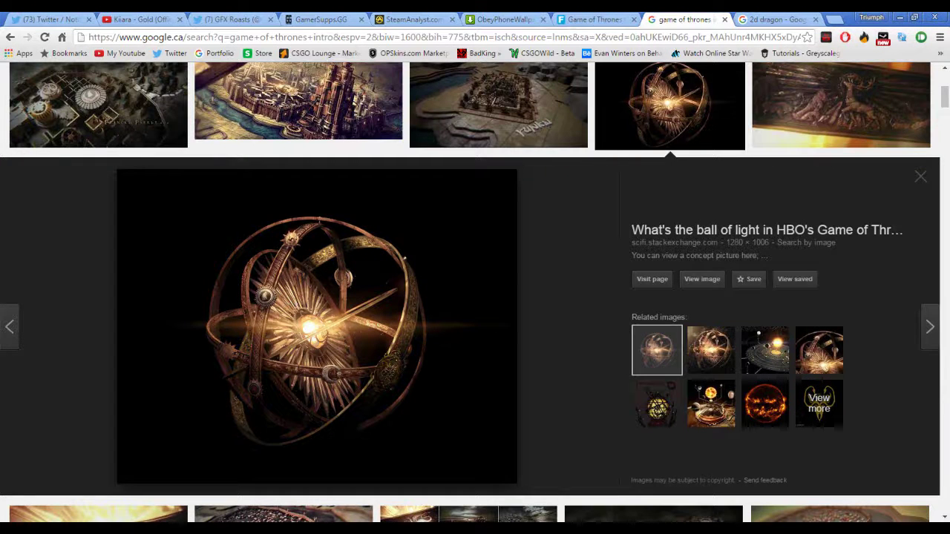
pyautogui.hotkey('alt', 'Tab')
pyautogui.scroll(3, 277, 258)
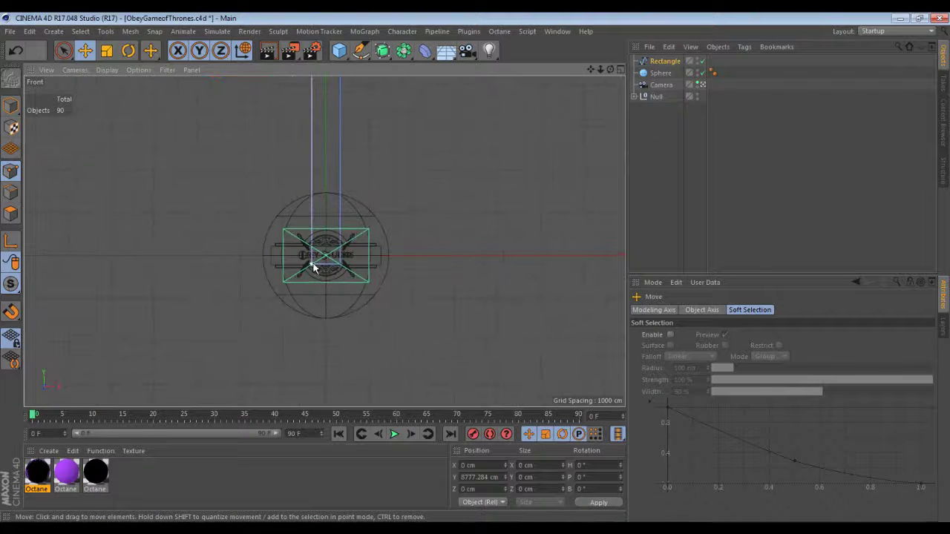
pyautogui.hotkey('alt', 'Tab')
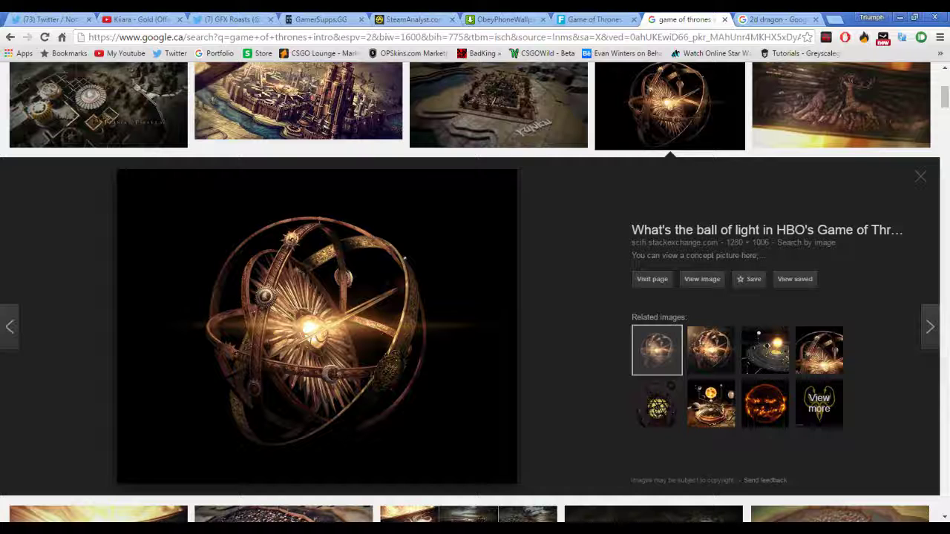
pyautogui.hotkey('alt', 'Tab')
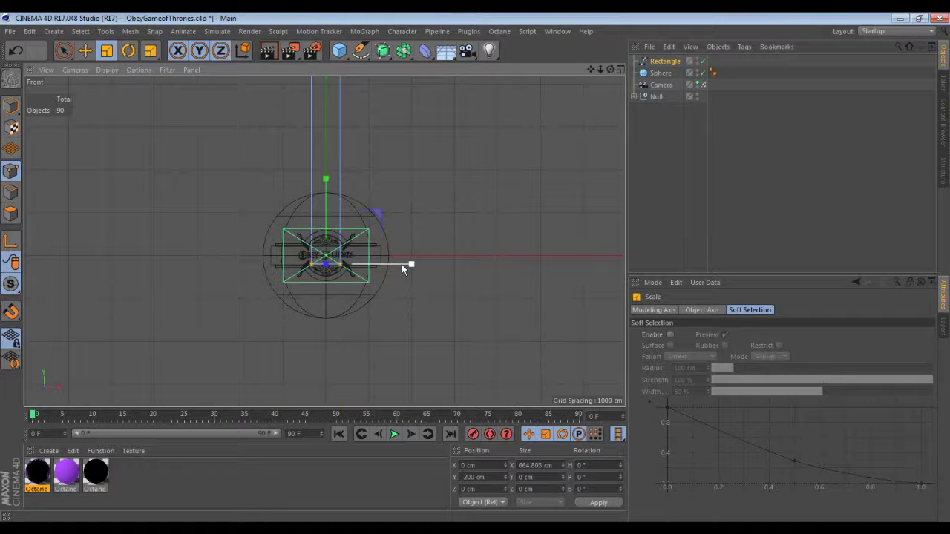
pyautogui.moveTo(401, 266); pyautogui.dragTo(366, 267)
pyautogui.scroll(-5, 366, 267)
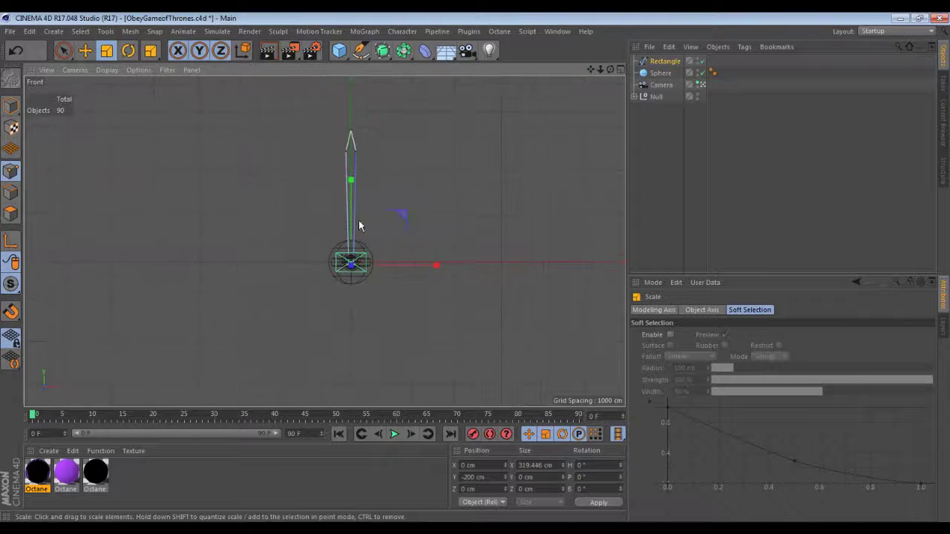
pyautogui.scroll(3, 349, 112)
pyautogui.scroll(-3, 355, 230)
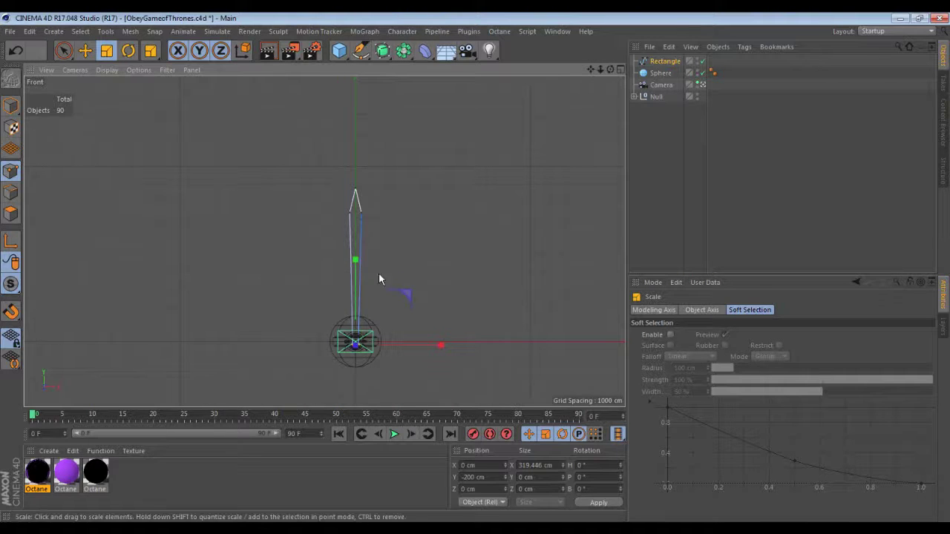
# Place the rectangle spline inside an Extrude object and view it in perspective in model mode, outside the scene camera.
pyautogui.moveTo(385, 53); pyautogui.dragTo(523, 67)
pyautogui.moveTo(660, 73); pyautogui.dragTo(647, 66)
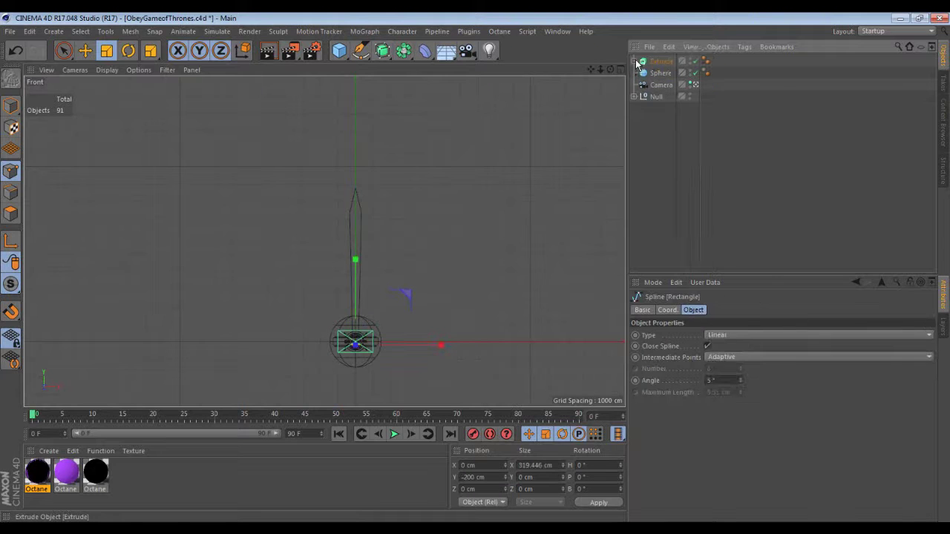
pyautogui.middleClick(287, 71)
pyautogui.click(320, 71)
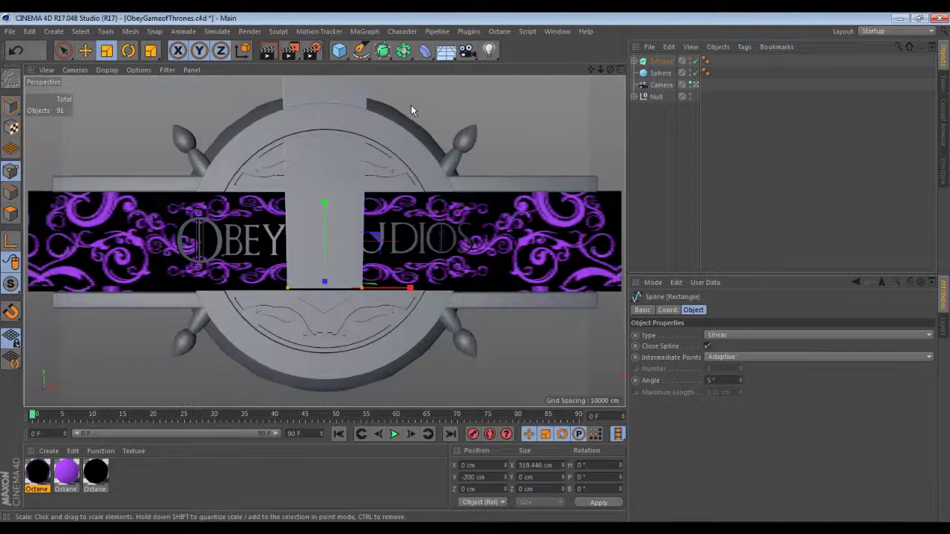
pyautogui.click(10, 108)
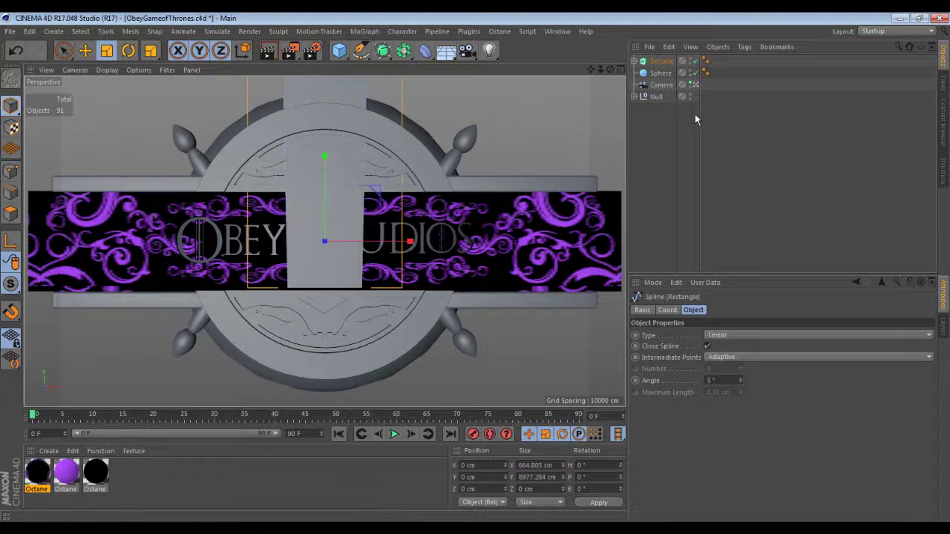
pyautogui.click(695, 85)
pyautogui.moveTo(609, 70); pyautogui.dragTo(512, 104)
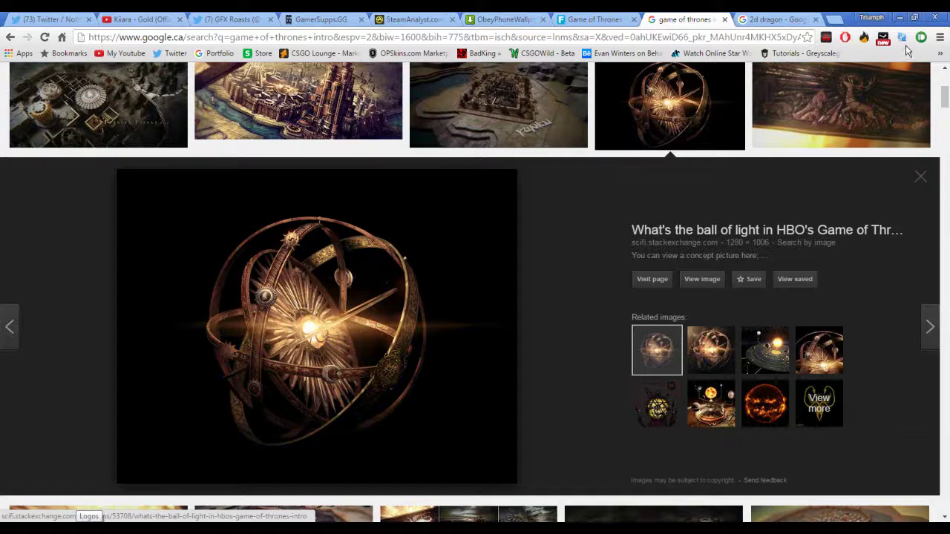
# Duplicate the Extrude object, keeping the original hidden as a backup, and make the copy editable.
pyautogui.click(899, 17)
pyautogui.click(661, 62)
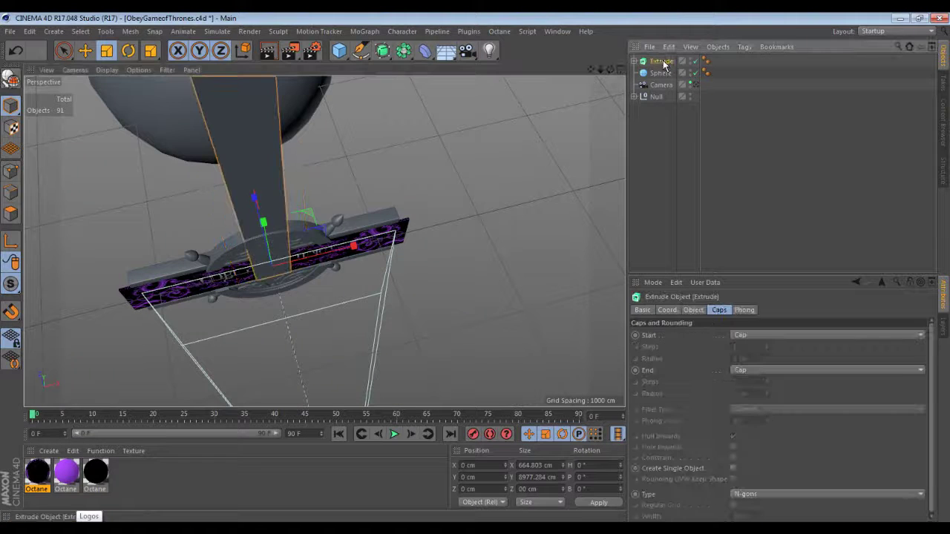
pyautogui.hotkey('ctrl', 'c')
pyautogui.hotkey('ctrl', 'v')
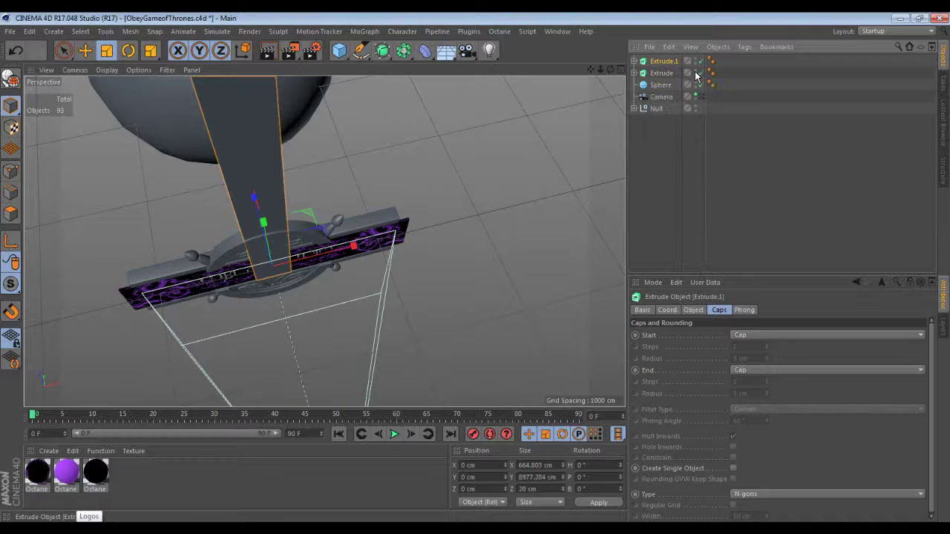
pyautogui.scroll(-7, 377, 157)
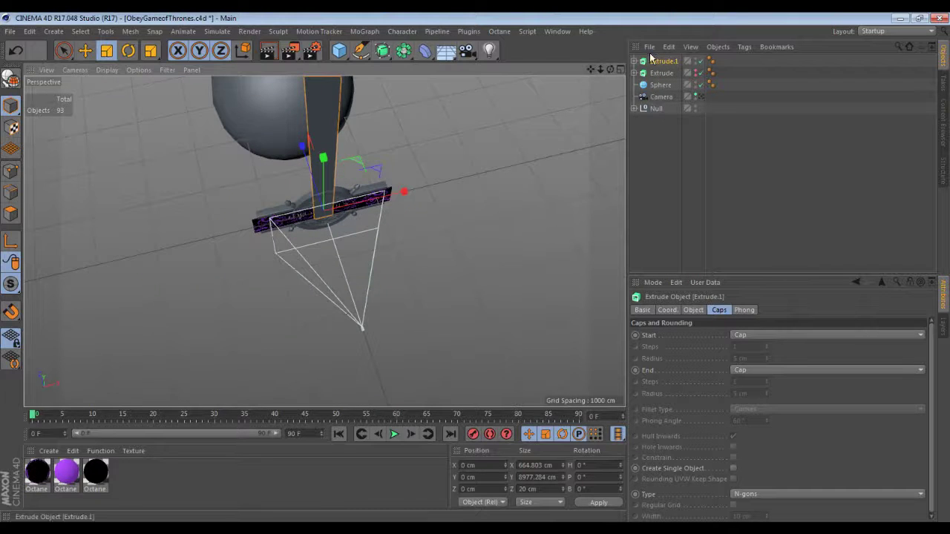
pyautogui.press('c')
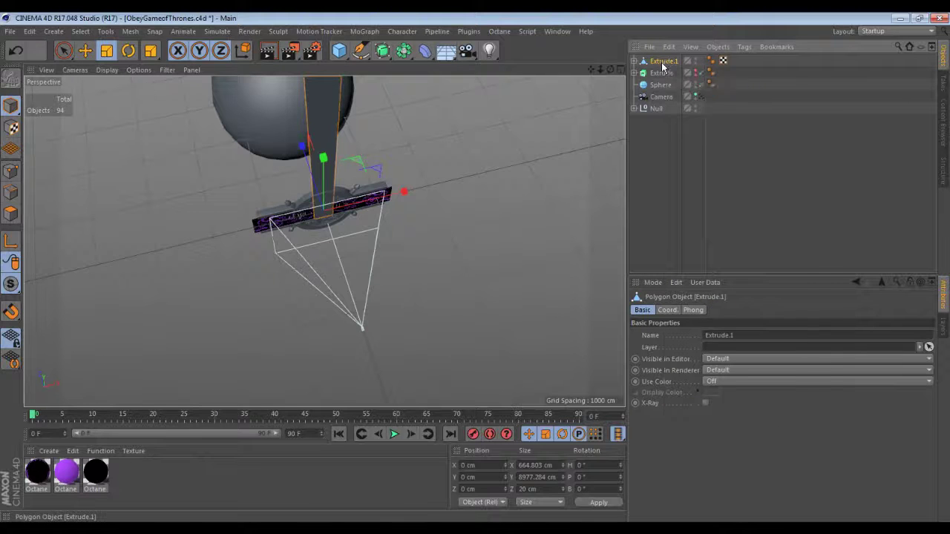
# Select the editable copy together with its two caps and merge them with Connect Objects + Delete.
pyautogui.rightClick(666, 64)
pyautogui.click(702, 287)
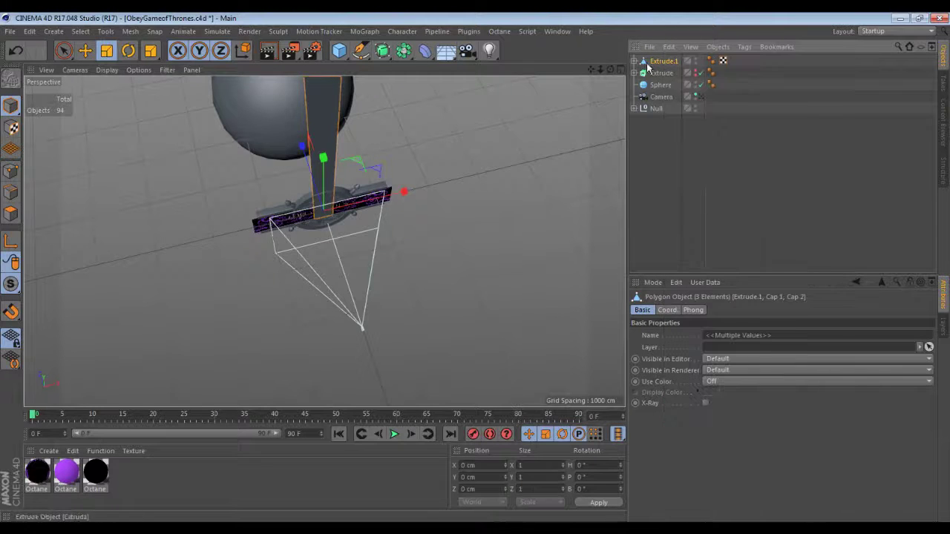
pyautogui.click(635, 62)
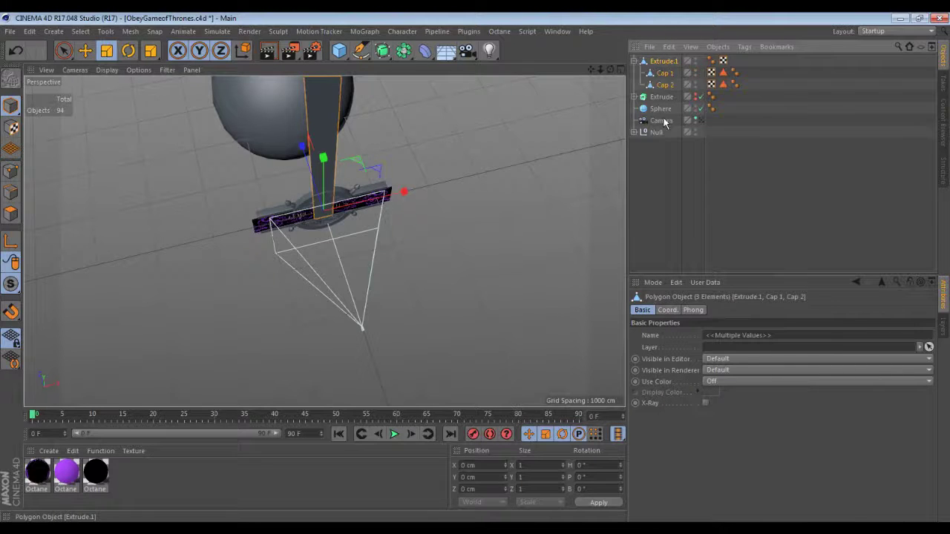
pyautogui.click(635, 62)
pyautogui.rightClick(653, 67)
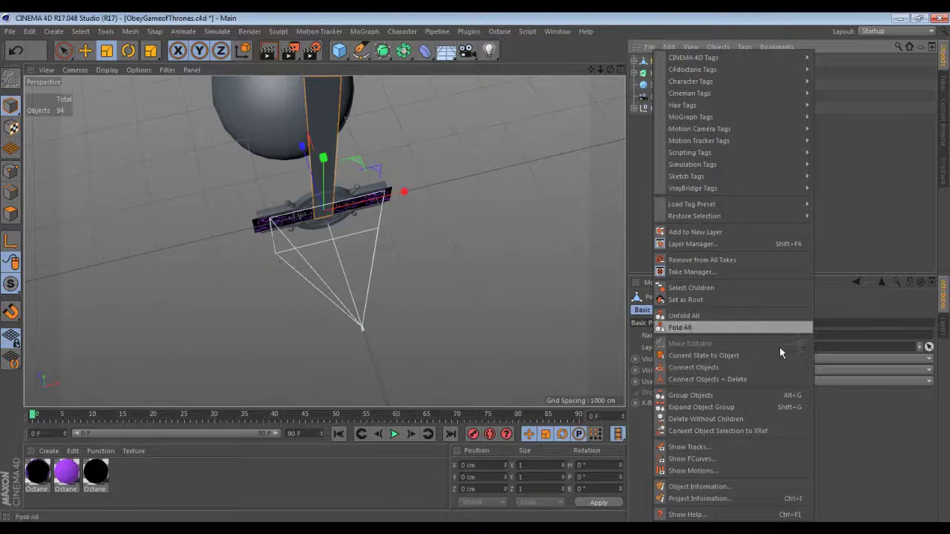
pyautogui.click(742, 377)
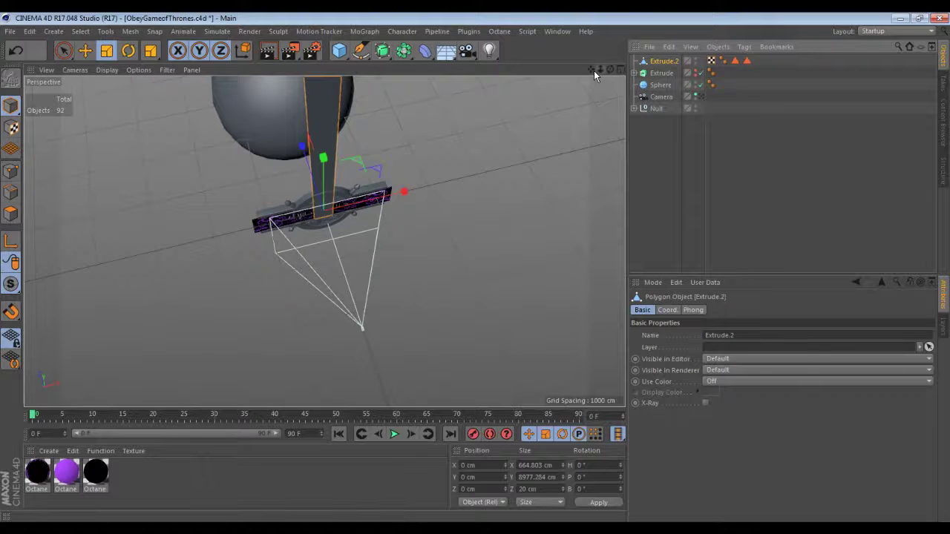
# Switch to polygon mode and select all polygons of the merged ray object.
pyautogui.moveTo(592, 70); pyautogui.dragTo(592, 304)
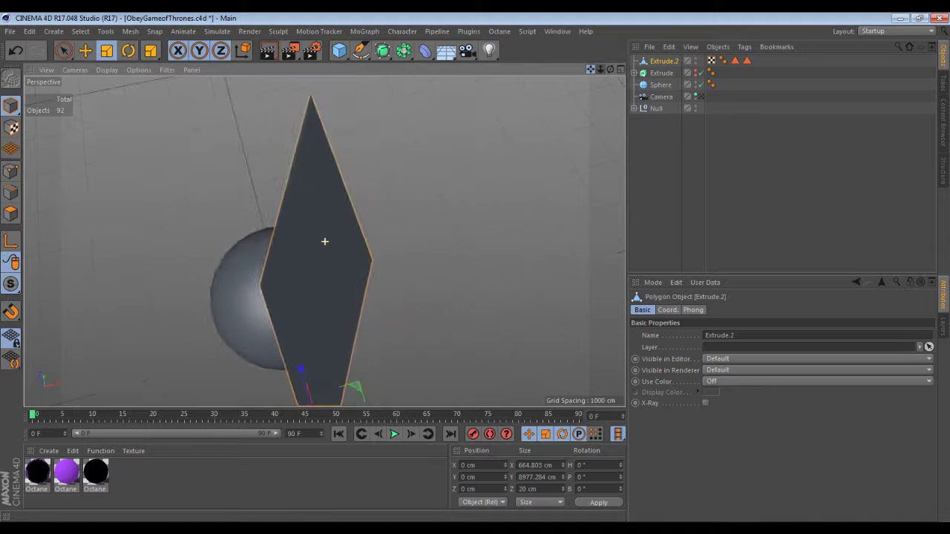
pyautogui.click(9, 211)
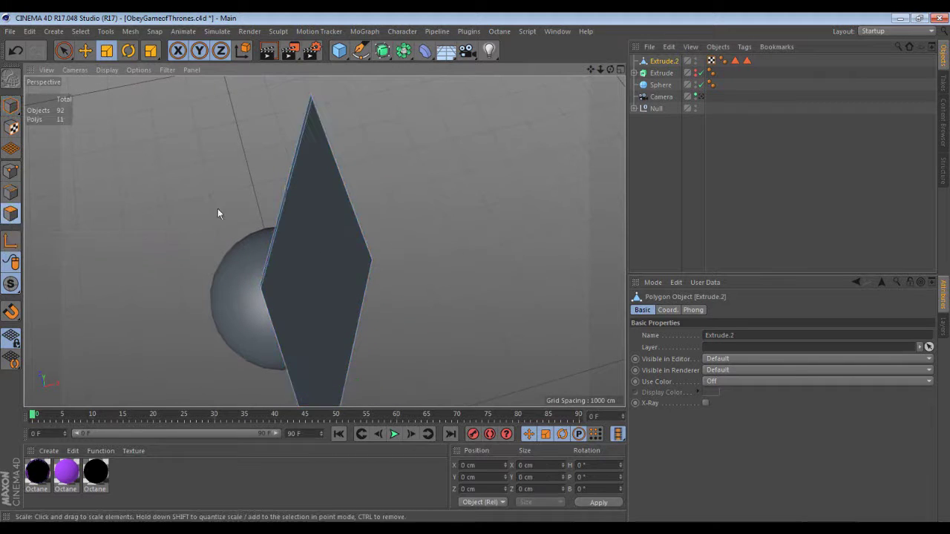
pyautogui.click(342, 164)
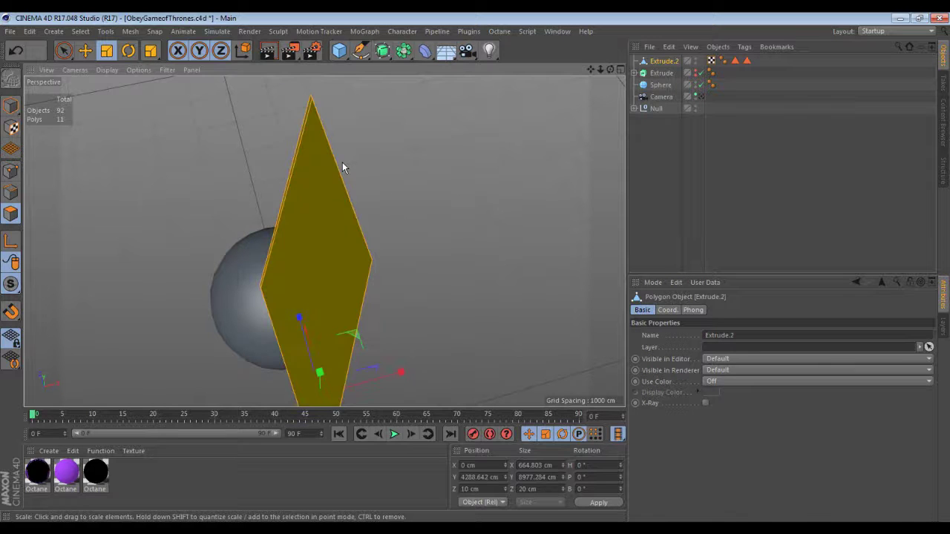
# Cut the ray lengthwise through its centre from tip to base in the front view, using the Line Knife with Visible Only off.
pyautogui.press('k')
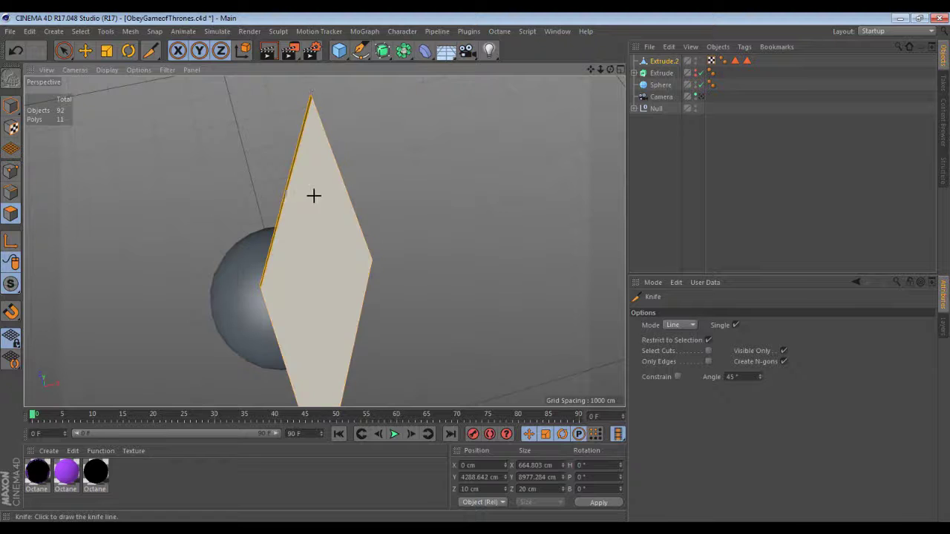
pyautogui.click(621, 70)
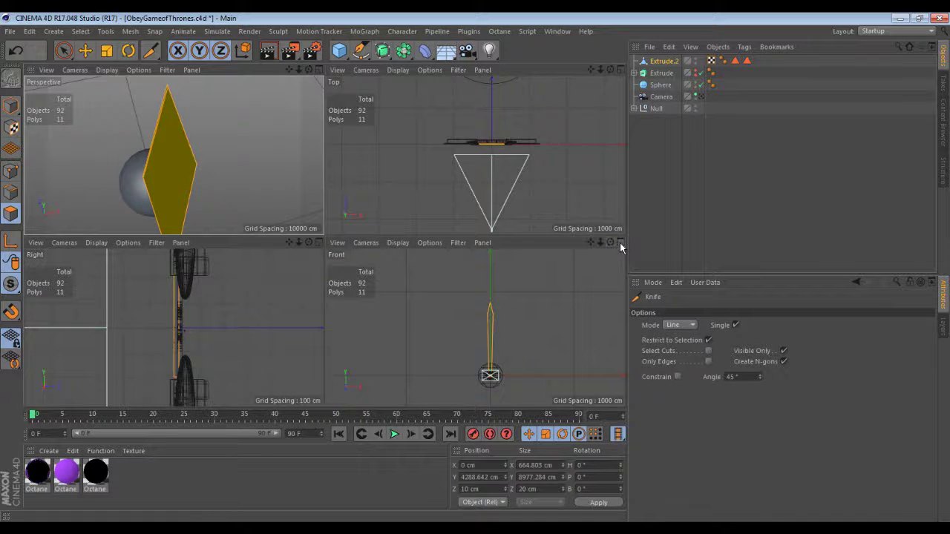
pyautogui.click(620, 243)
pyautogui.scroll(6, 355, 191)
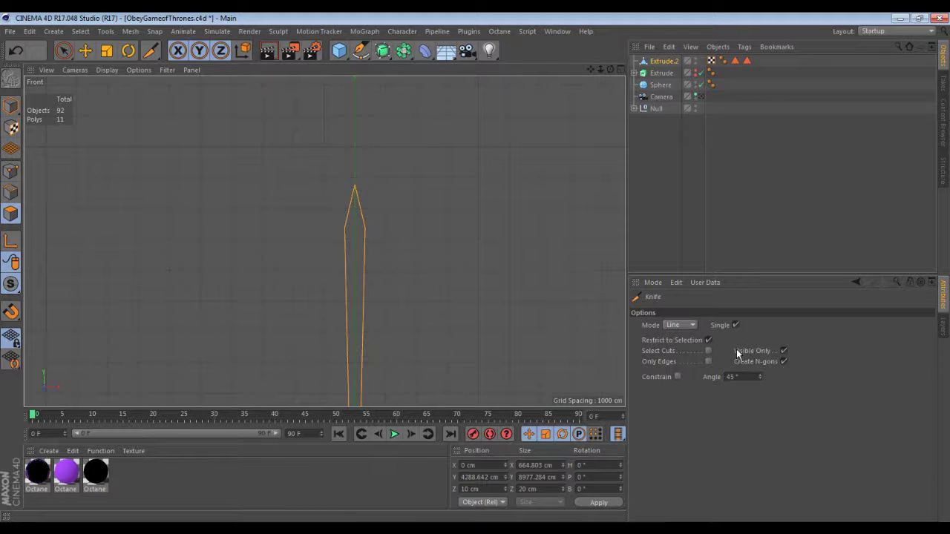
pyautogui.scroll(-2, 369, 319)
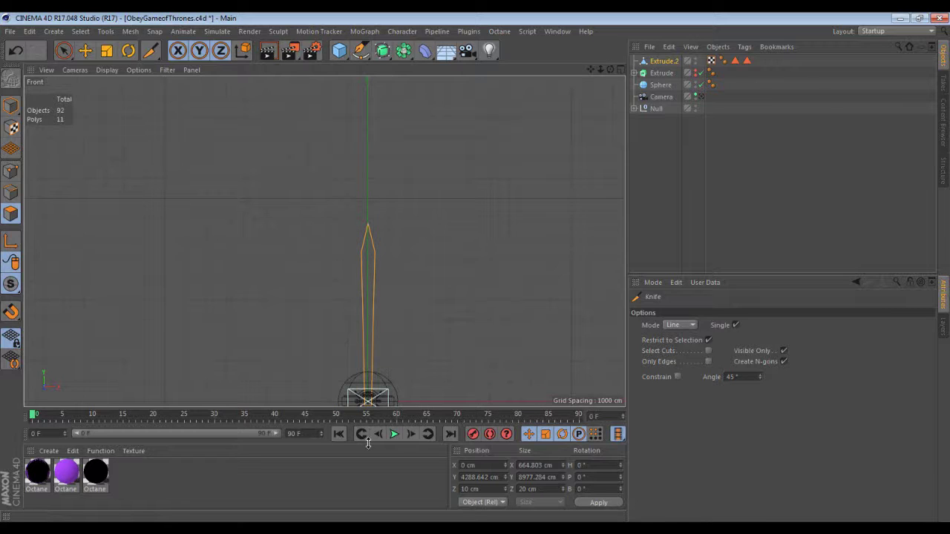
pyautogui.click(784, 352)
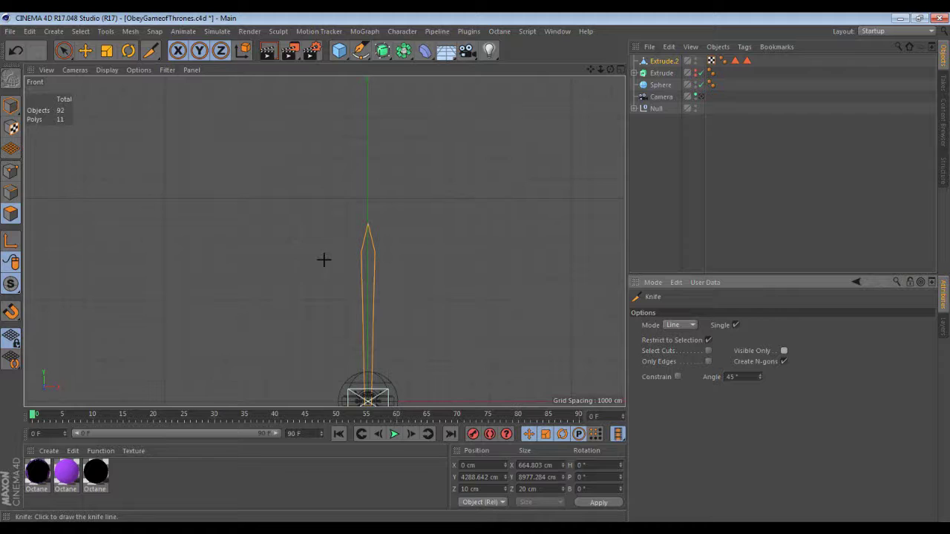
pyautogui.click(368, 223)
pyautogui.scroll(-5, 378, 291)
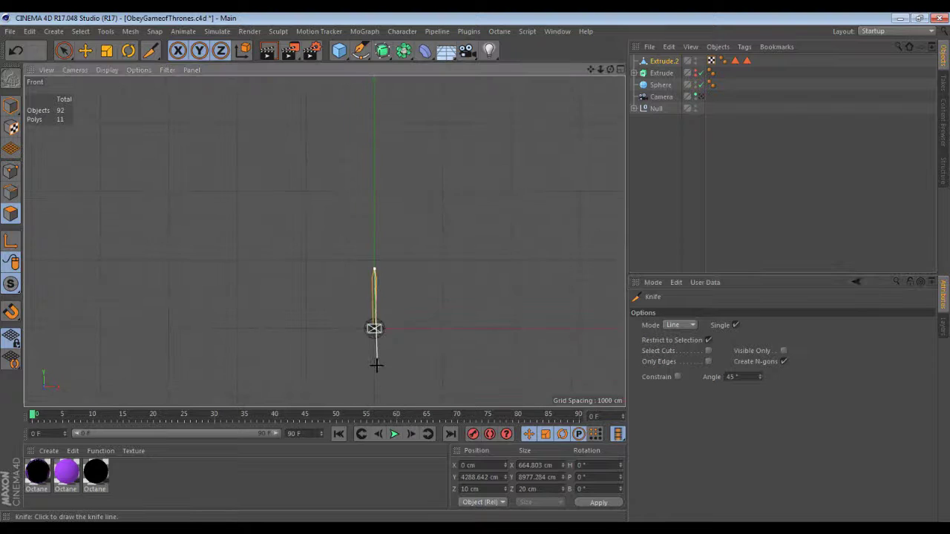
pyautogui.scroll(5, 376, 361)
pyautogui.scroll(3, 359, 320)
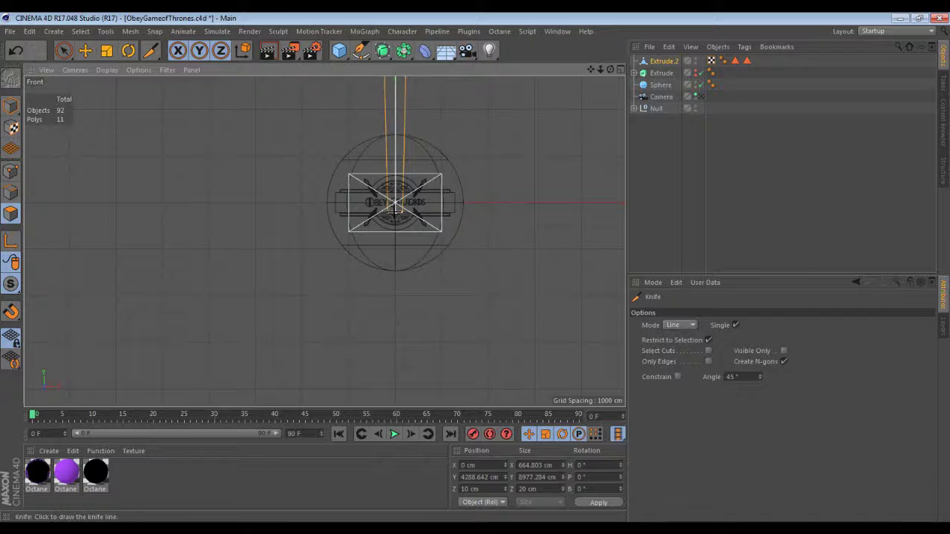
# In the perspective view, select the ray's new lengthwise centre edges with Loop Selection in edge mode.
pyautogui.click(620, 70)
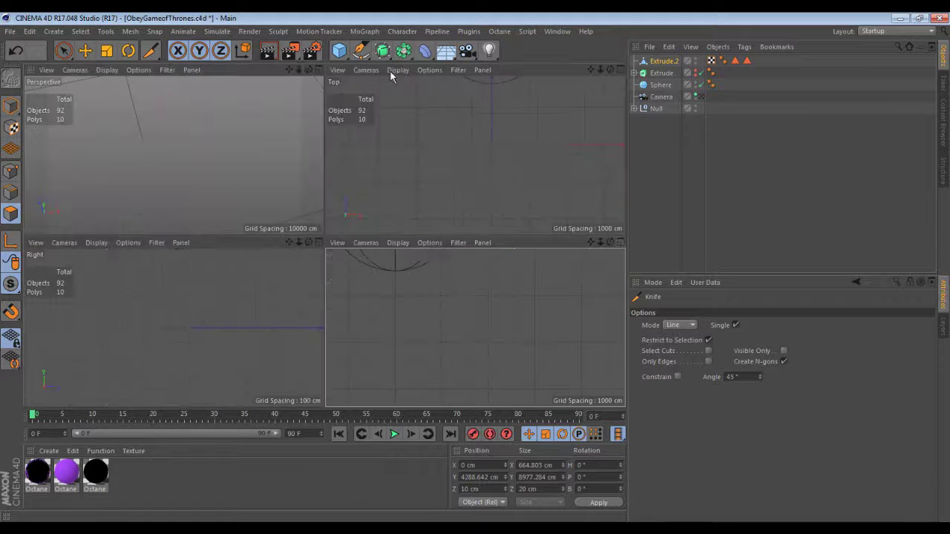
pyautogui.click(318, 70)
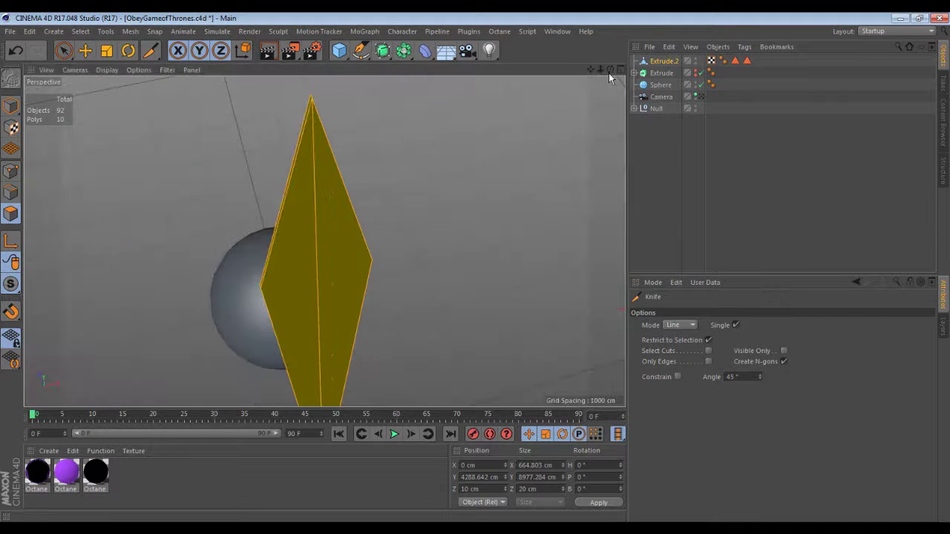
pyautogui.moveTo(610, 70); pyautogui.dragTo(430, 242)
pyautogui.scroll(-4, 413, 245)
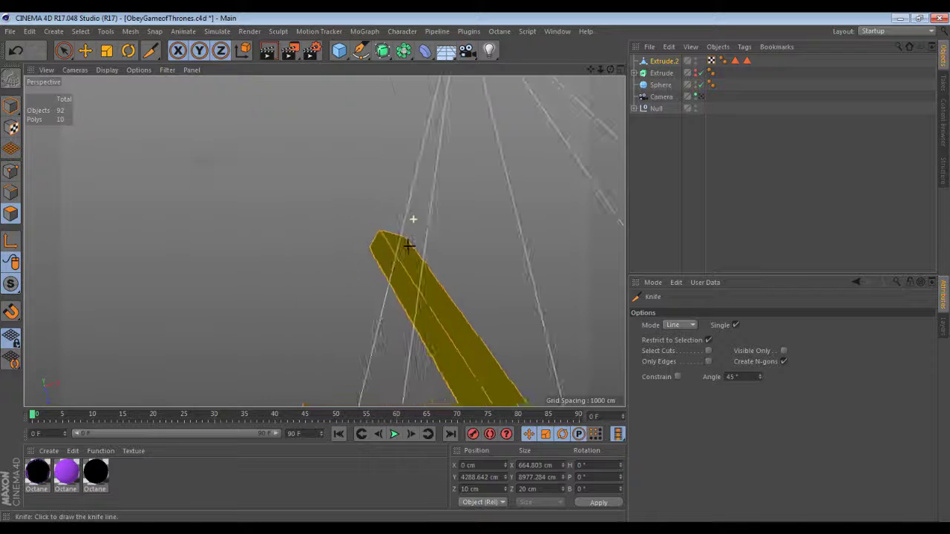
pyautogui.scroll(-5, 410, 245)
pyautogui.scroll(4, 456, 371)
pyautogui.scroll(3, 417, 279)
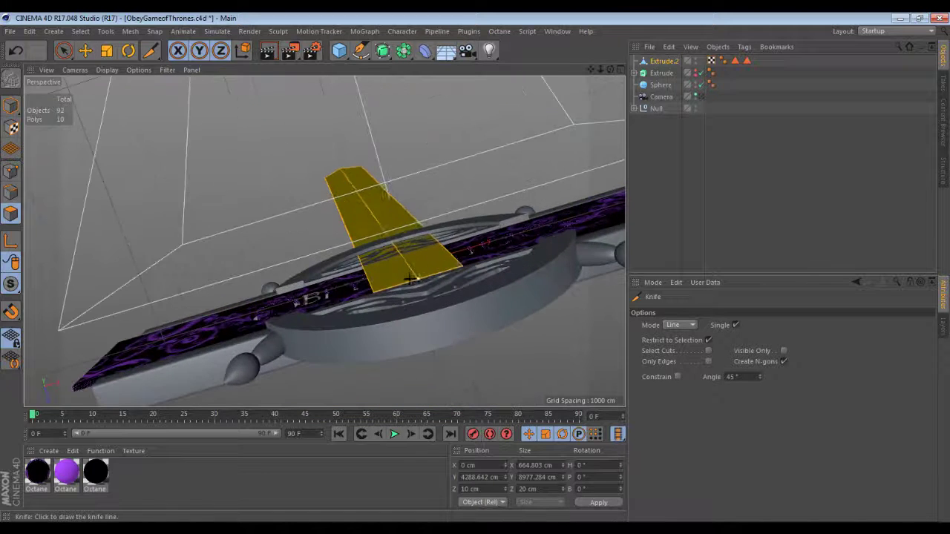
pyautogui.scroll(4, 430, 280)
pyautogui.scroll(-3, 449, 275)
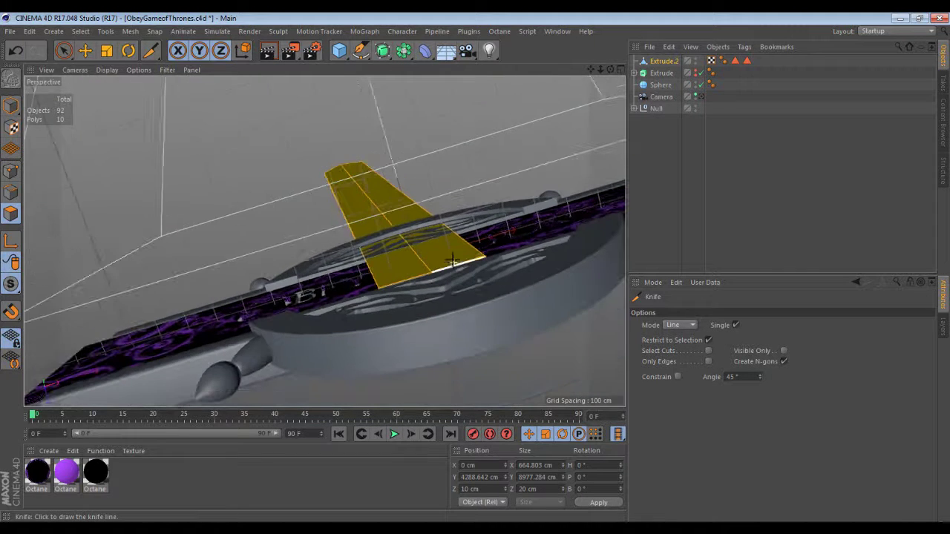
pyautogui.click(8, 195)
pyautogui.click(80, 31)
pyautogui.click(106, 125)
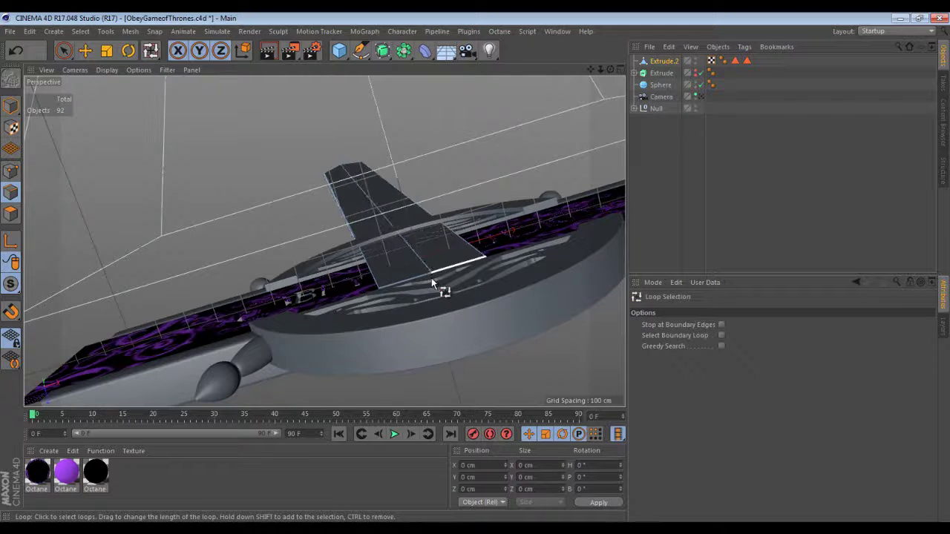
pyautogui.scroll(6, 432, 279)
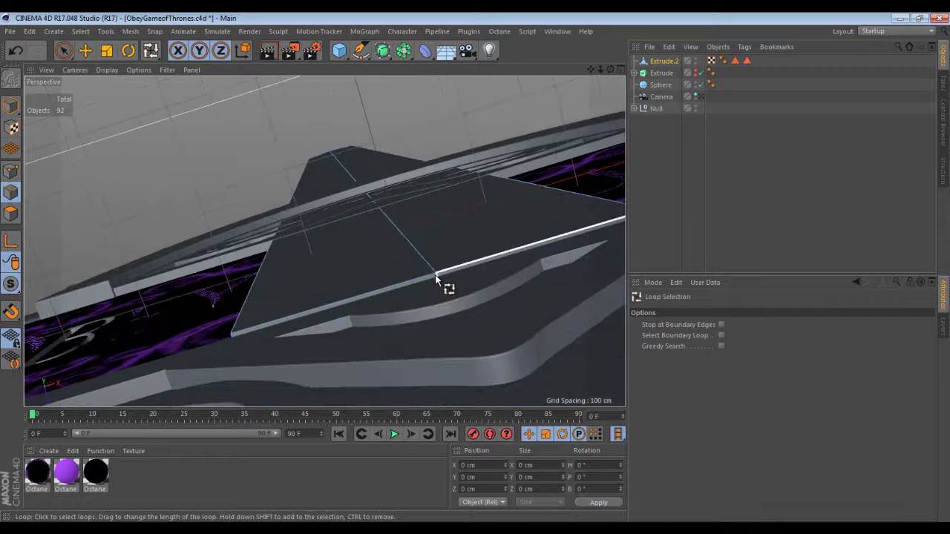
# Move the ray's selected centre edges along Z to about 95 cm to form a ridge, and clear the selection.
pyautogui.click(86, 52)
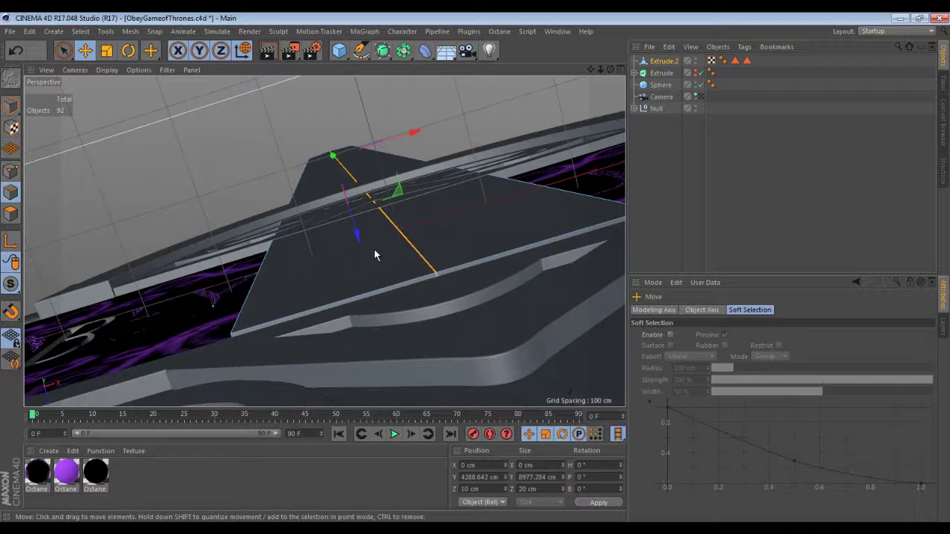
pyautogui.scroll(-6, 371, 251)
pyautogui.moveTo(611, 70)
pyautogui.mouseDown()
pyautogui.moveTo(438, 119)
pyautogui.moveTo(297, 134)
pyautogui.moveTo(290, 149)
pyautogui.moveTo(607, 68)
pyautogui.moveTo(593, 401)
pyautogui.mouseUp()
pyautogui.scroll(-3, 447, 168)
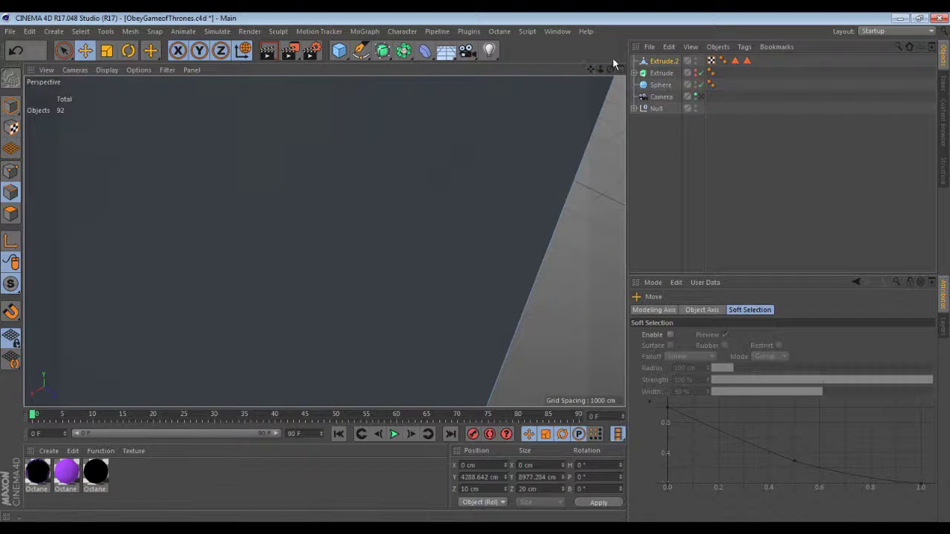
pyautogui.moveTo(600, 69); pyautogui.dragTo(356, 96)
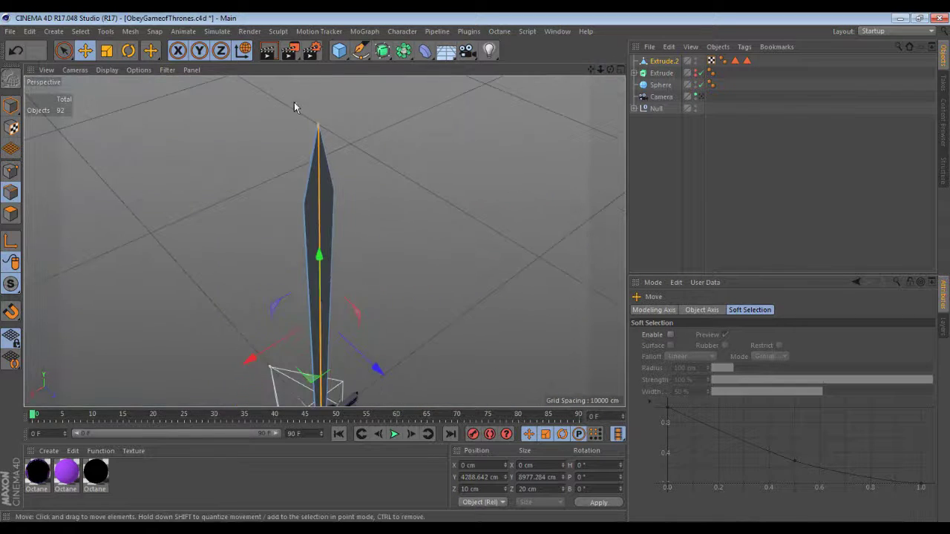
pyautogui.scroll(3, 293, 101)
pyautogui.scroll(4, 311, 125)
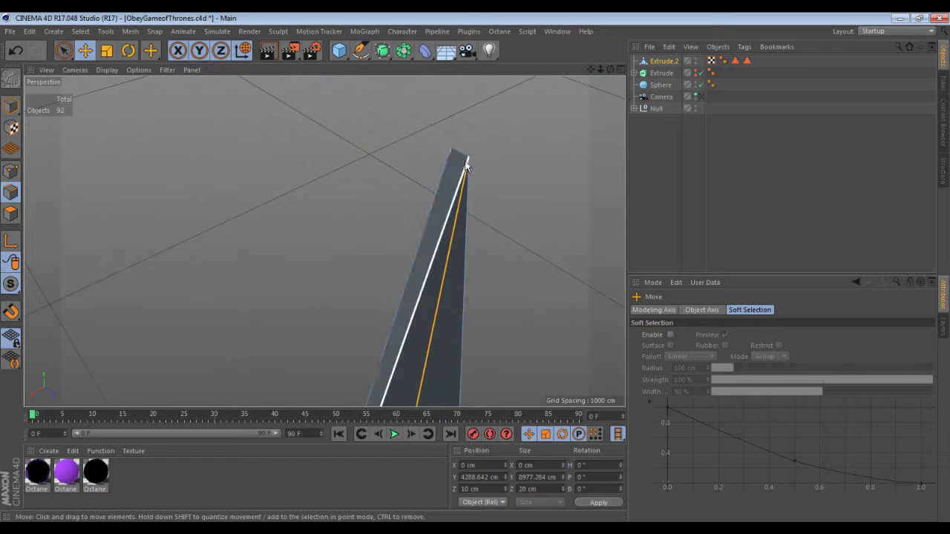
pyautogui.scroll(-2, 469, 216)
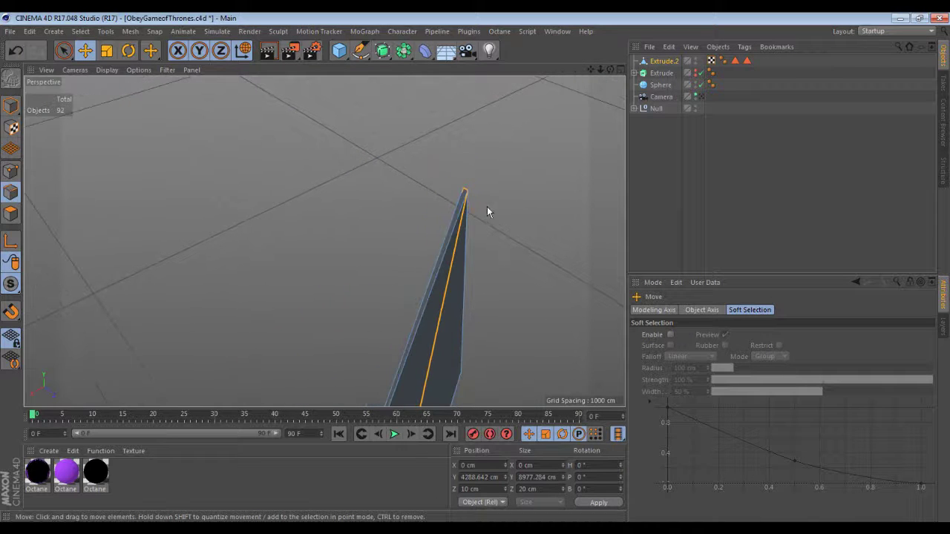
pyautogui.moveTo(610, 70); pyautogui.dragTo(423, 244)
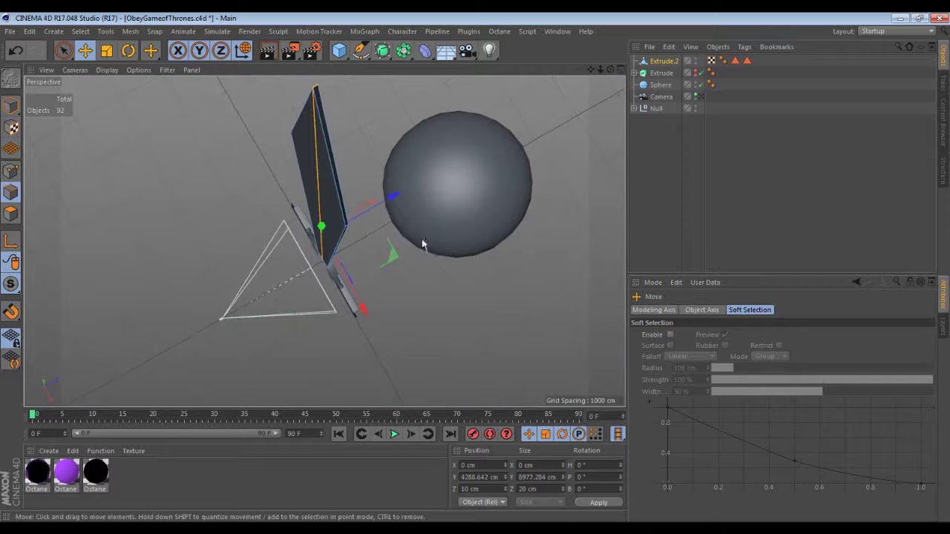
pyautogui.moveTo(403, 198)
pyautogui.mouseDown()
pyautogui.moveTo(393, 195)
pyautogui.moveTo(408, 193)
pyautogui.mouseUp()
pyautogui.moveTo(610, 70); pyautogui.dragTo(729, 153)
pyautogui.moveTo(252, 201); pyautogui.dragTo(249, 200)
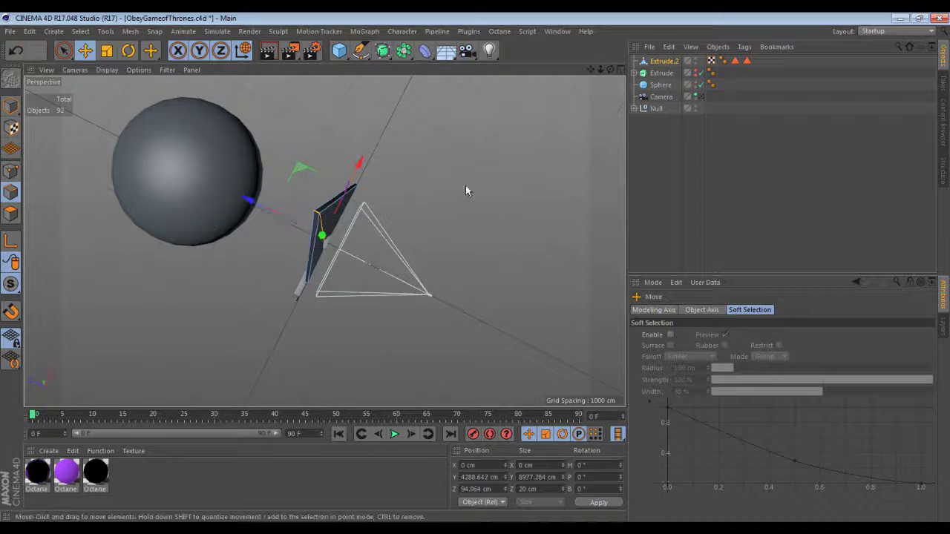
pyautogui.click(556, 123)
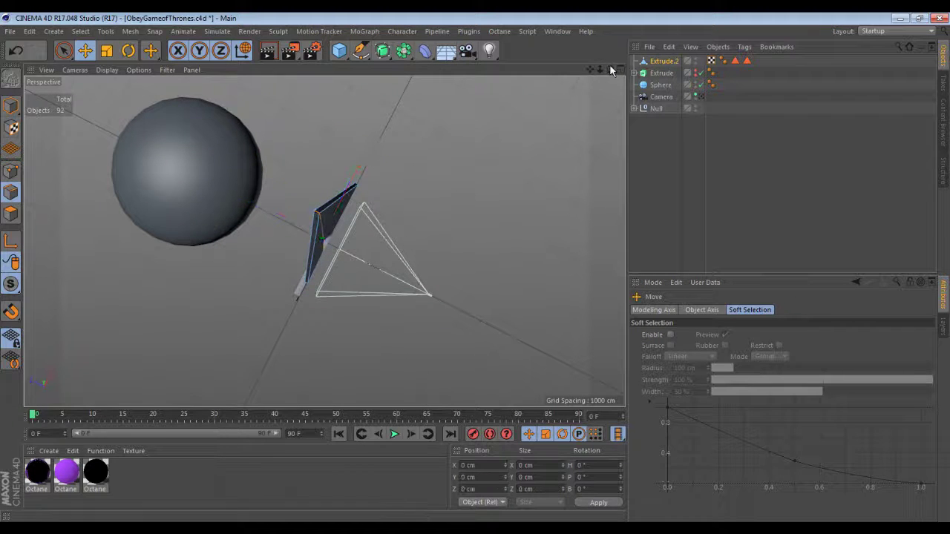
# Return to model mode with a front-facing perspective view and save the project.
pyautogui.moveTo(610, 69); pyautogui.dragTo(518, 95)
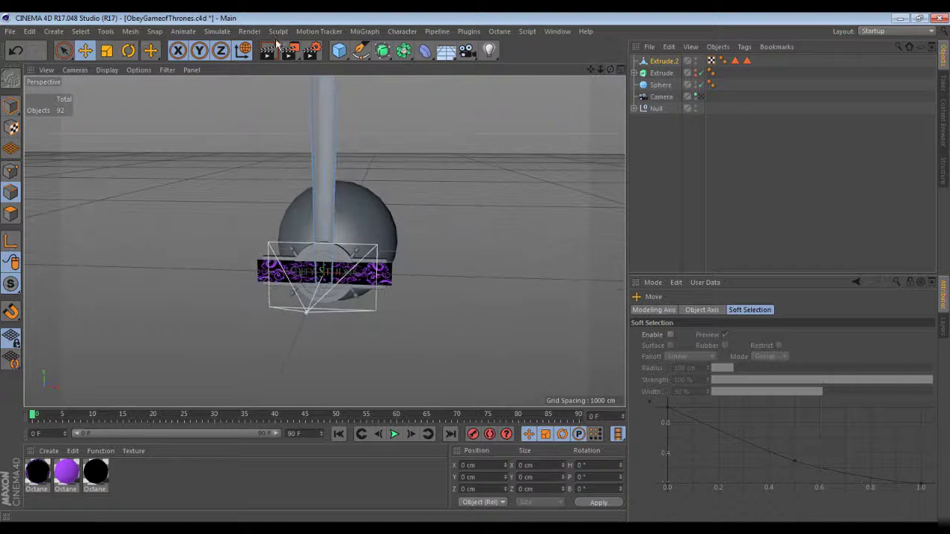
pyautogui.click(10, 102)
pyautogui.click(11, 31)
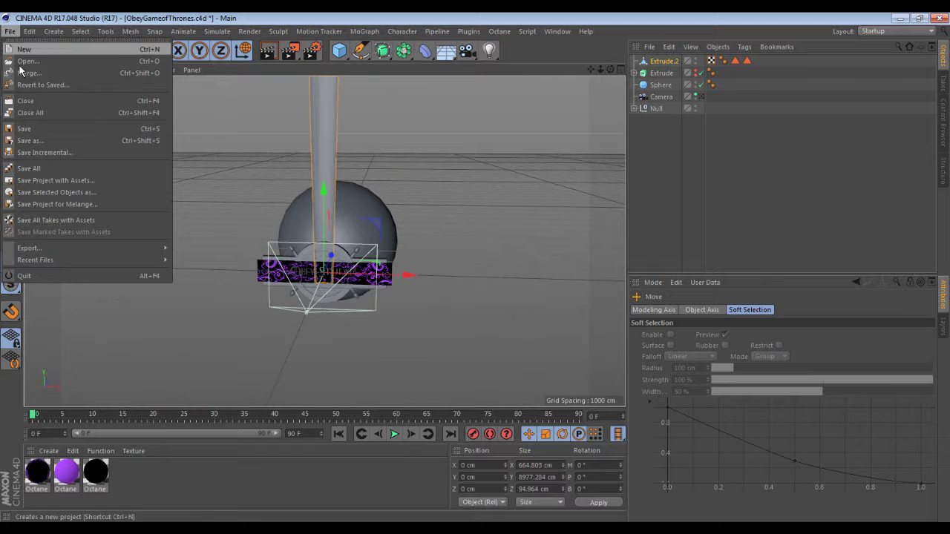
pyautogui.click(28, 129)
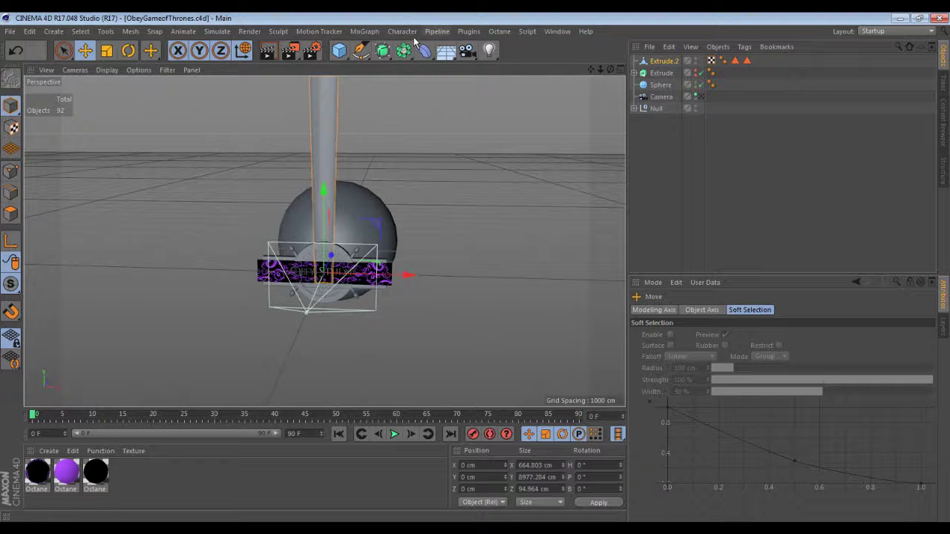
# Add a MoGraph Cloner, place the ray inside it and set the cloner's mode to Radial.
pyautogui.click(364, 32)
pyautogui.click(372, 121)
pyautogui.moveTo(665, 72); pyautogui.dragTo(638, 65)
pyautogui.click(659, 61)
pyautogui.click(678, 336)
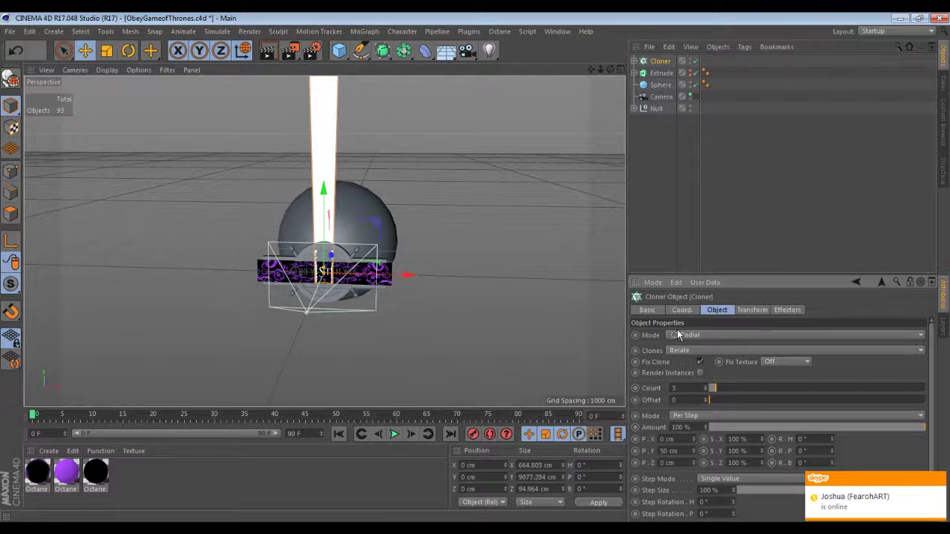
pyautogui.click(678, 335)
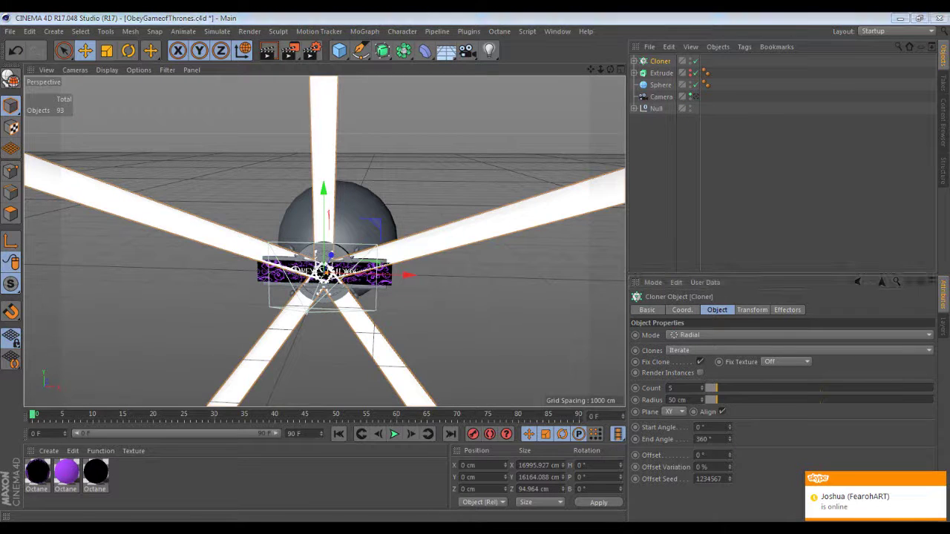
# Check the armillary sphere reference image in the browser, return to Cinema 4D and set the cloner's count to 20.
pyautogui.hotkey('alt', 'Tab')
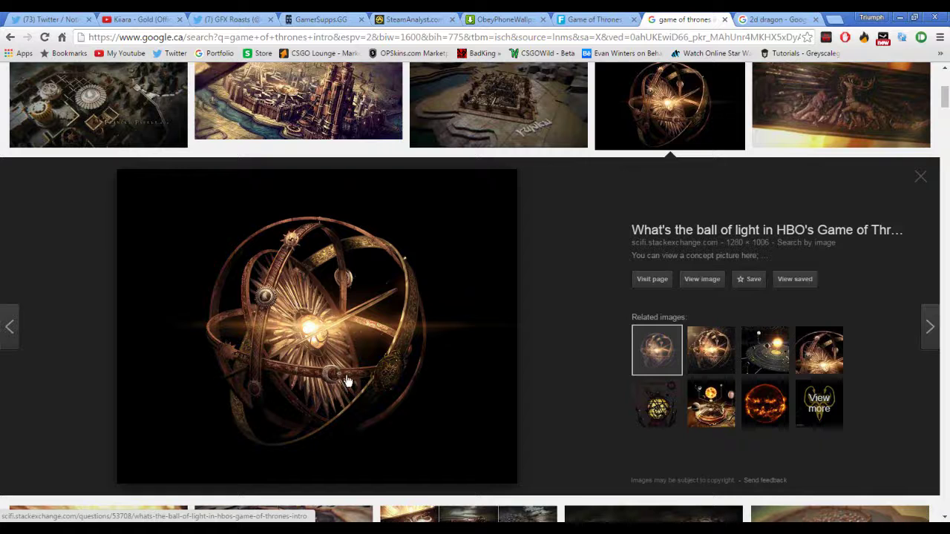
pyautogui.click(897, 16)
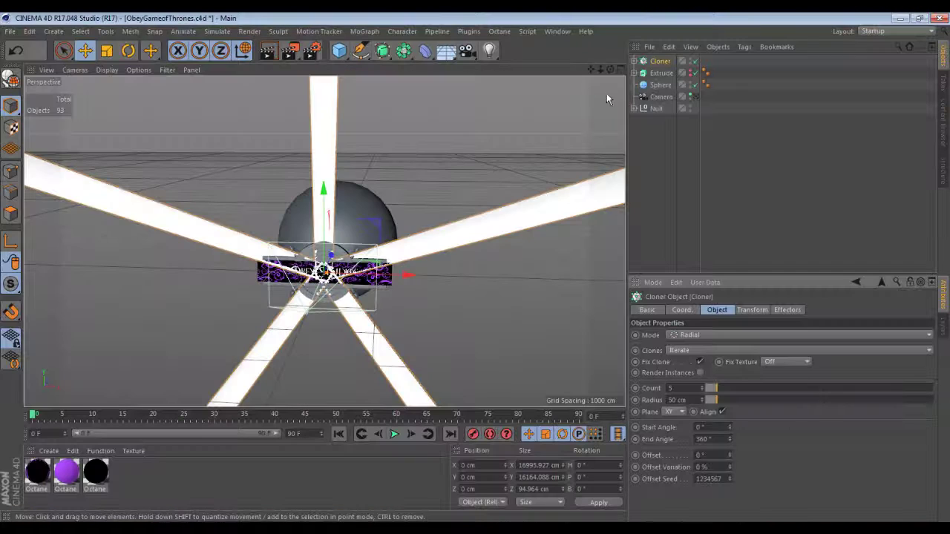
pyautogui.click(682, 384)
pyautogui.write('20')
pyautogui.press('Return')
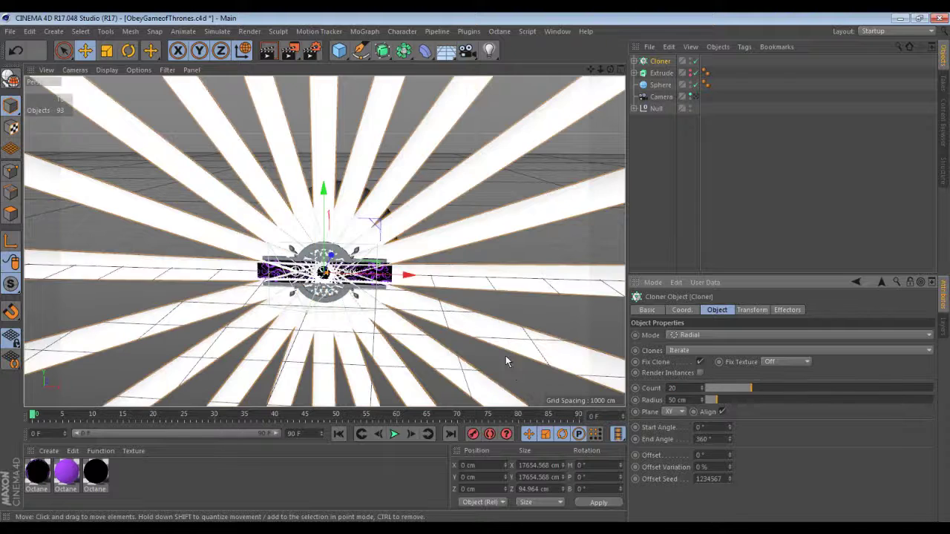
# Copy the sphere's radius and apply it to the Cloner, setting its radial radius to 1467.9 cm.
pyautogui.keyDown('alt'); pyautogui.moveTo(506, 356); pyautogui.dragTo(442, 275, button='right'); pyautogui.keyUp('alt')
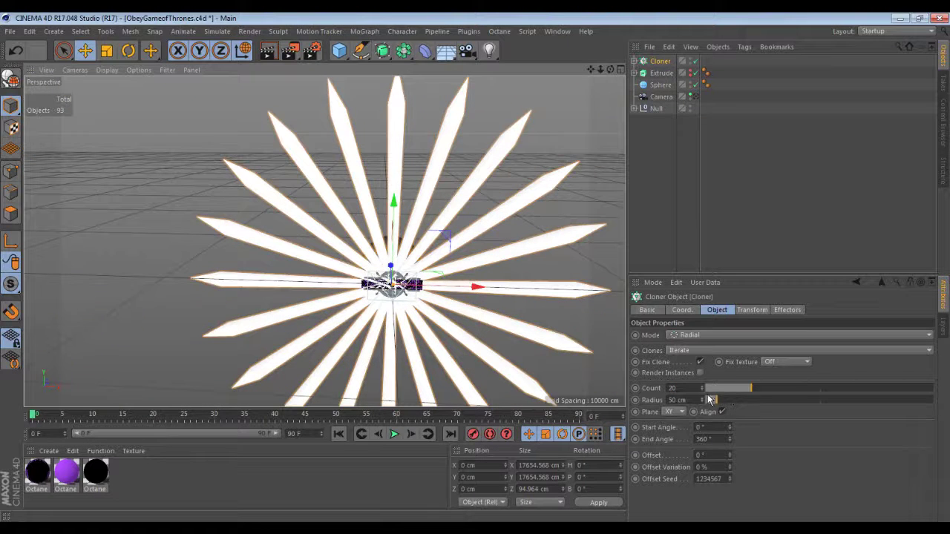
pyautogui.click(661, 83)
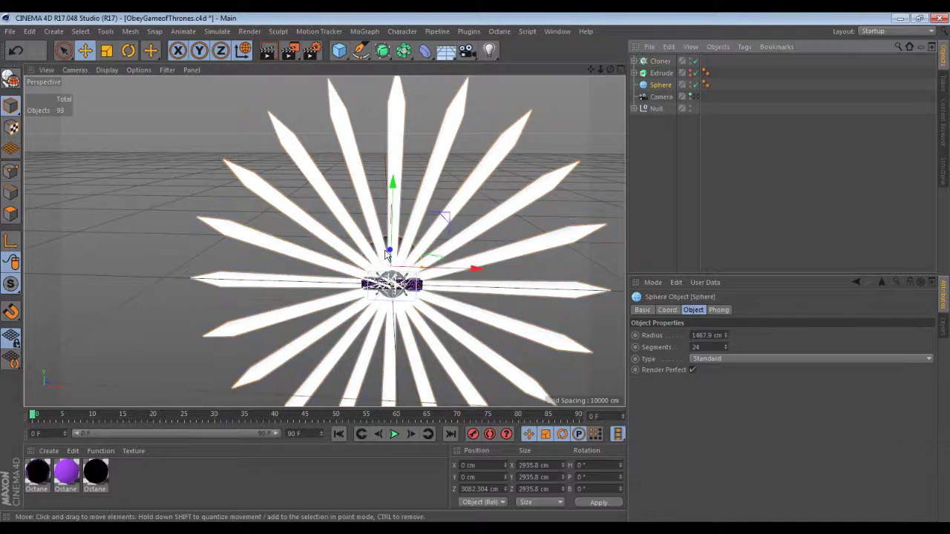
pyautogui.click(712, 335)
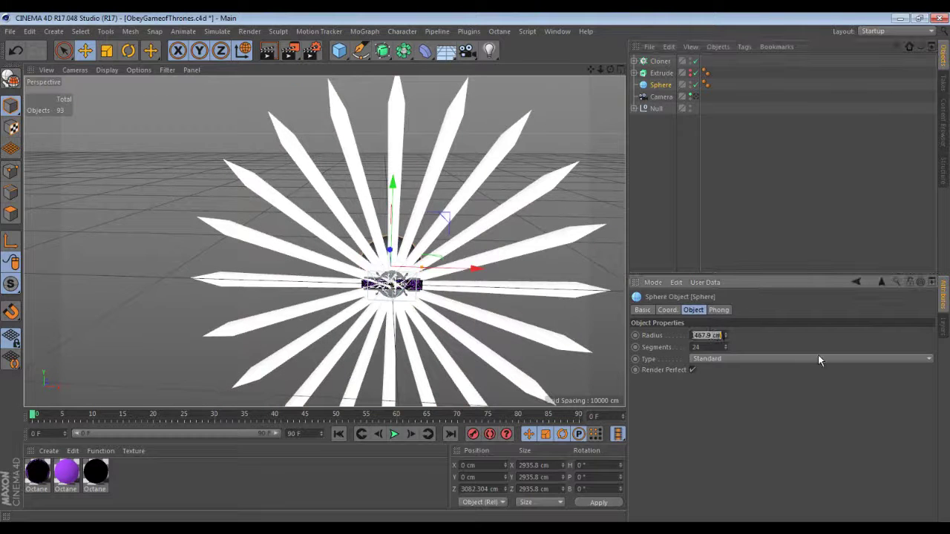
pyautogui.click(658, 62)
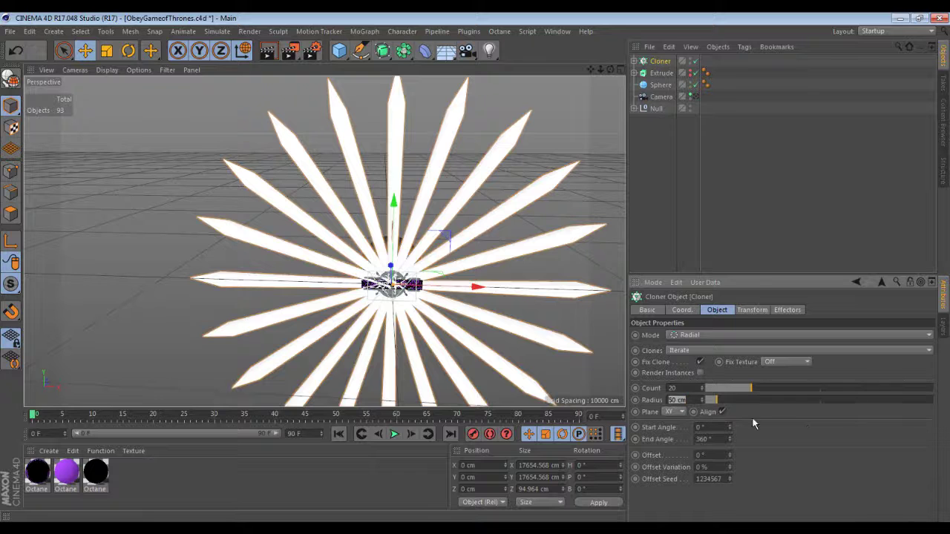
pyautogui.hotkey('ctrl', 'z')
# Move the Cloner along Z to about 3124 cm so it surrounds the sphere, and increase its radius to 2090.9 cm.
pyautogui.moveTo(612, 67); pyautogui.dragTo(519, 149)
pyautogui.moveTo(416, 274); pyautogui.dragTo(487, 264)
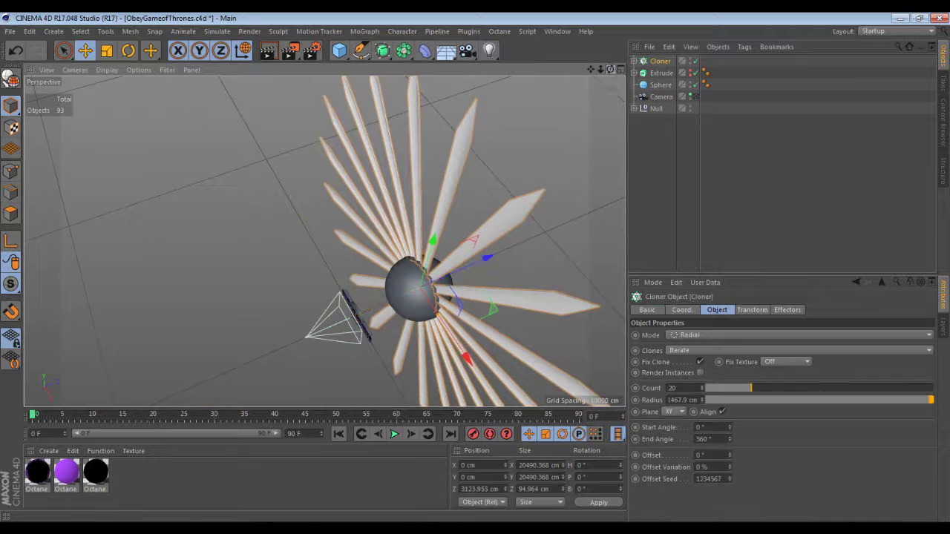
pyautogui.moveTo(610, 69); pyautogui.dragTo(741, 394)
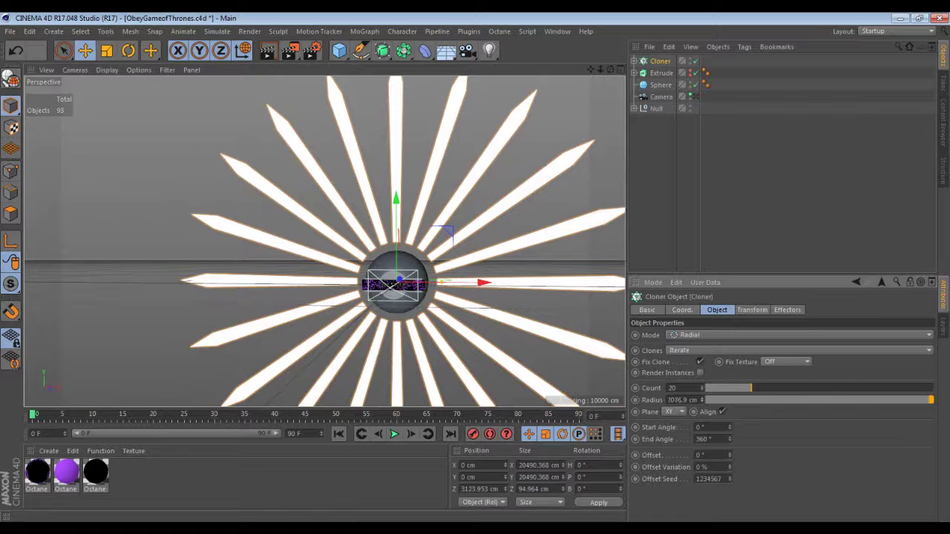
# Duplicate the Cloner and move the copy back along Z to about 3362 cm.
pyautogui.moveTo(608, 69); pyautogui.dragTo(751, 120)
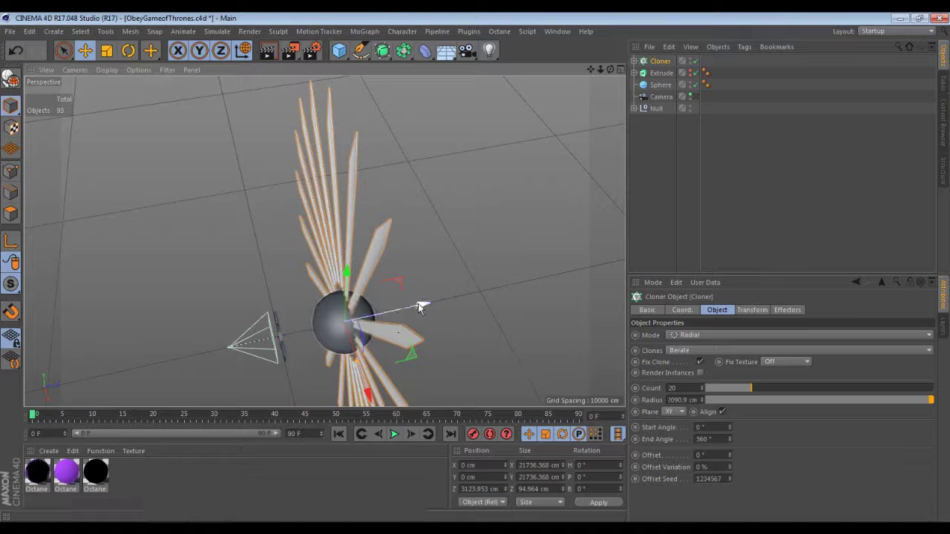
pyautogui.scroll(1, 419, 308)
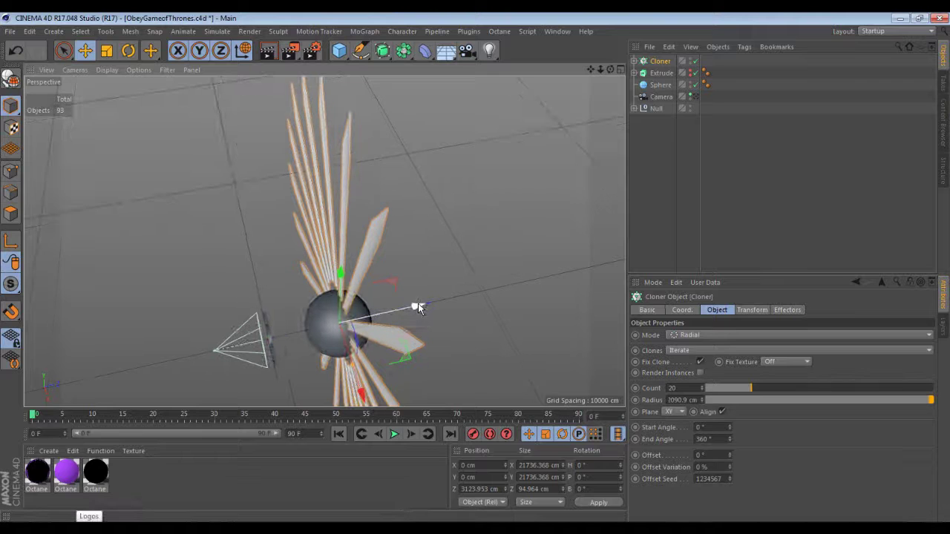
pyautogui.hotkey('ctrl', 'c')
pyautogui.hotkey('ctrl', 'v')
pyautogui.moveTo(397, 316); pyautogui.dragTo(410, 310)
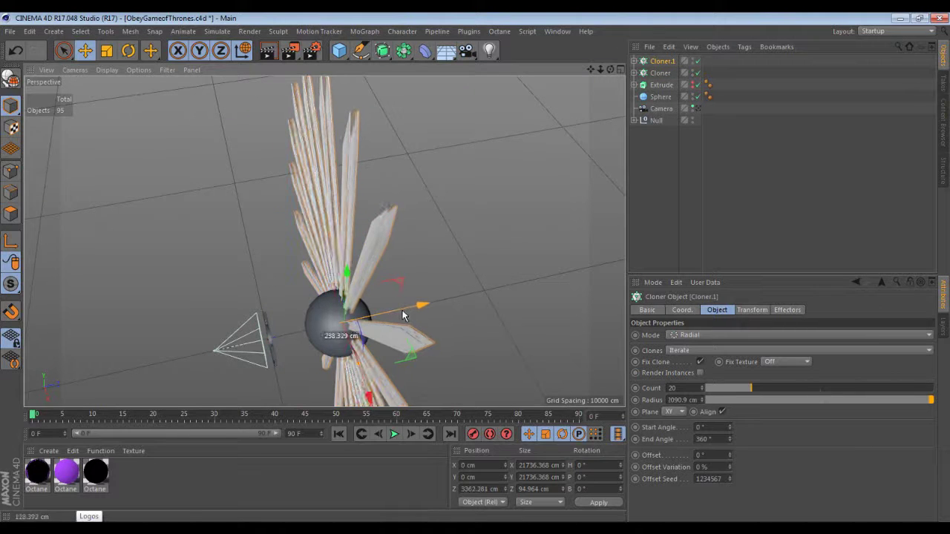
# Rotate the duplicated Cloner's bank to about 9.2° so its rays sit between the original ones.
pyautogui.click(128, 51)
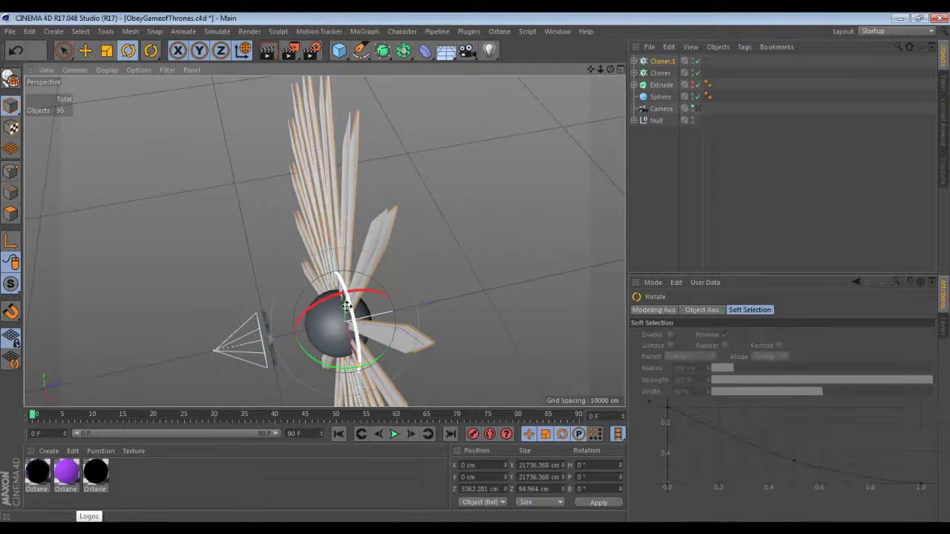
pyautogui.moveTo(348, 305); pyautogui.dragTo(352, 320)
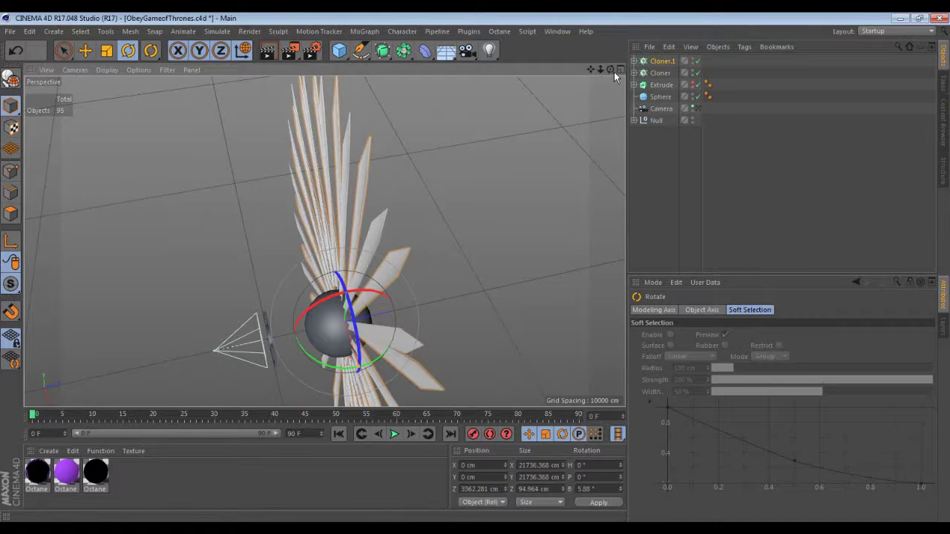
pyautogui.moveTo(610, 69); pyautogui.dragTo(572, 178)
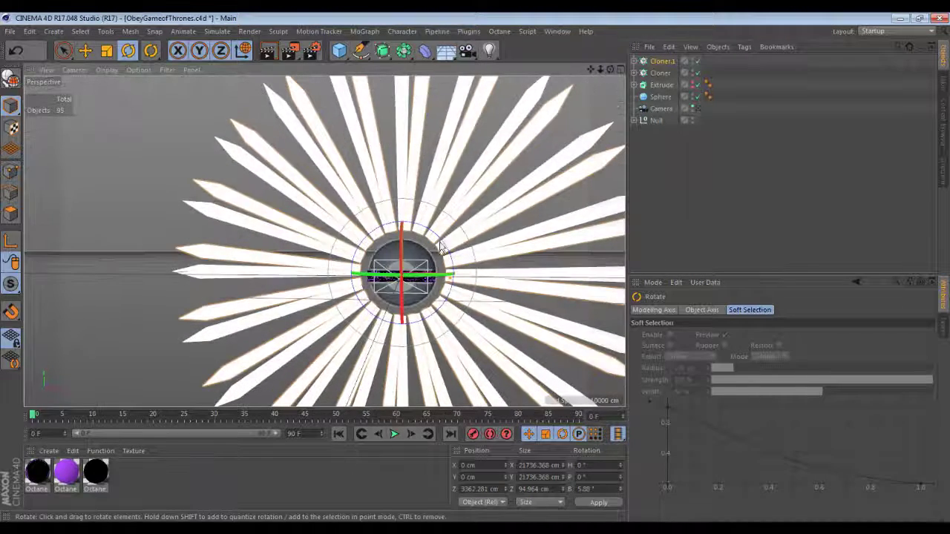
pyautogui.moveTo(443, 247); pyautogui.dragTo(447, 237)
# Duplicate the rotated Cloner and move the new copy back along Z to about 3551 cm.
pyautogui.moveTo(610, 69)
pyautogui.mouseDown()
pyautogui.moveTo(324, 242)
pyautogui.moveTo(609, 66)
pyautogui.mouseUp()
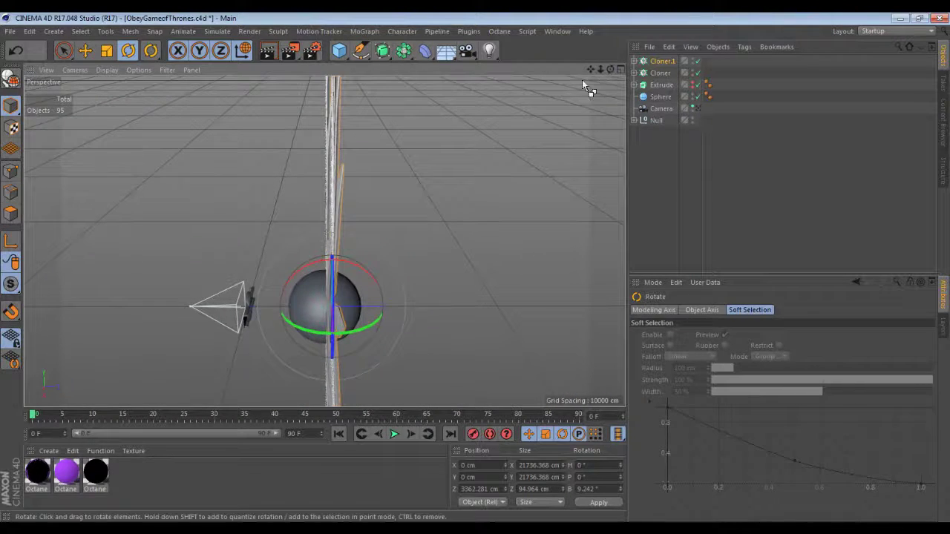
pyautogui.hotkey('ctrl', 'c')
pyautogui.hotkey('ctrl', 'v')
pyautogui.click(86, 51)
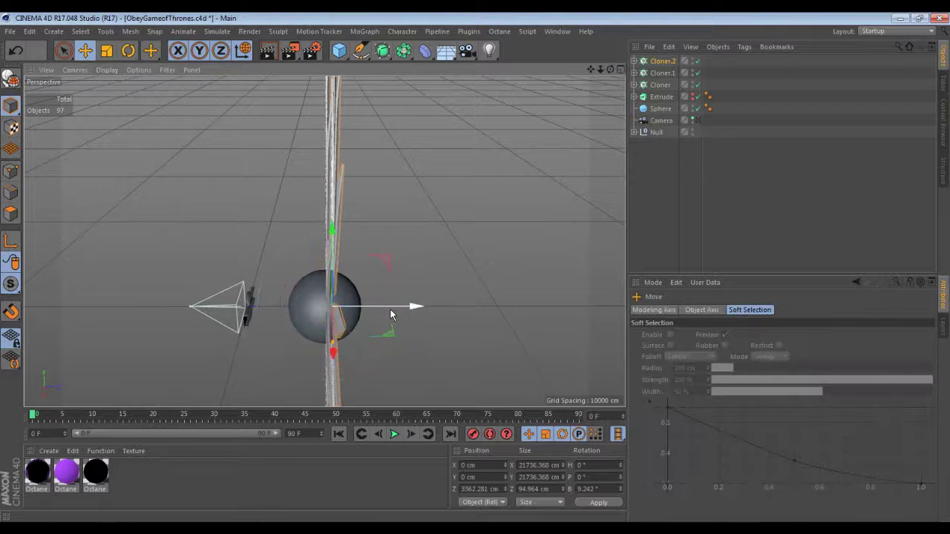
pyautogui.moveTo(414, 305); pyautogui.dragTo(397, 314)
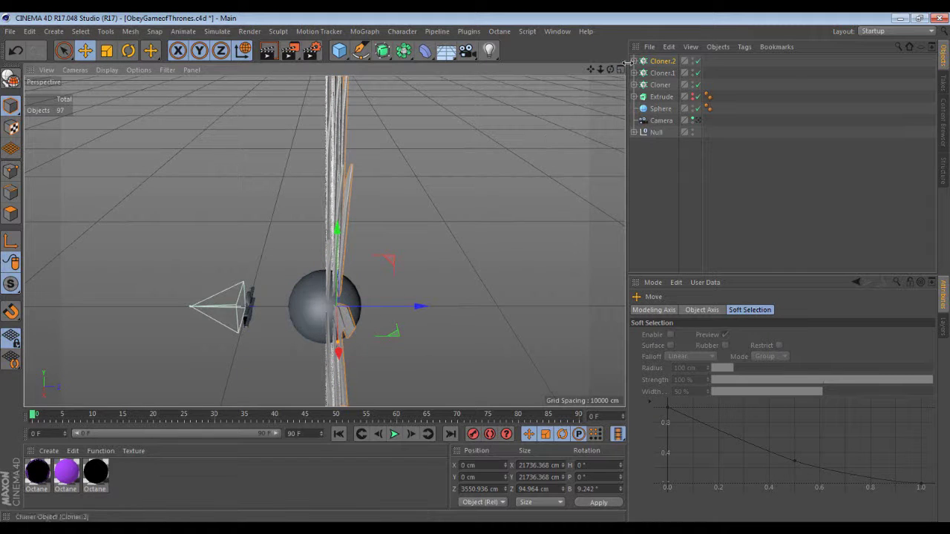
# Rotate the second duplicate's bank to about 12.8° to offset its rays from the other layers.
pyautogui.moveTo(611, 71); pyautogui.dragTo(87, 62)
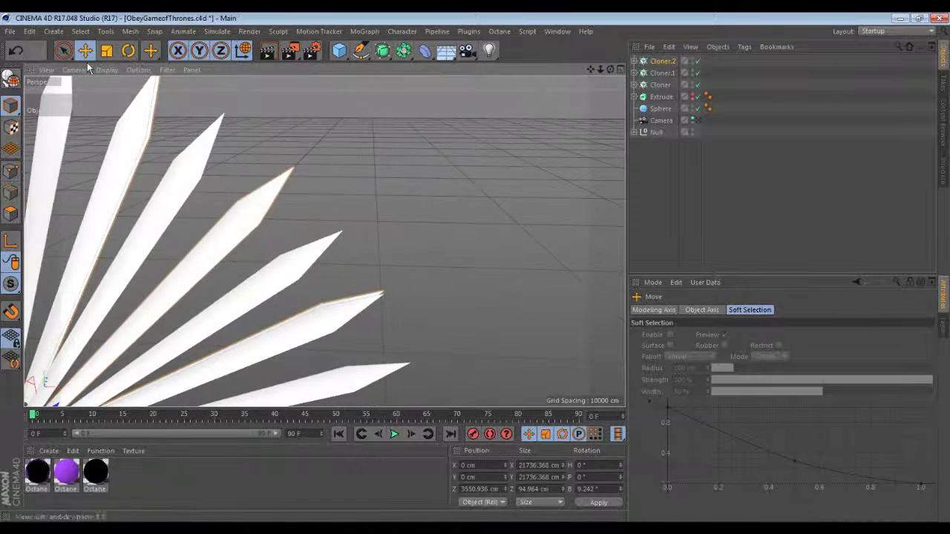
pyautogui.click(128, 52)
pyautogui.scroll(-5, 201, 155)
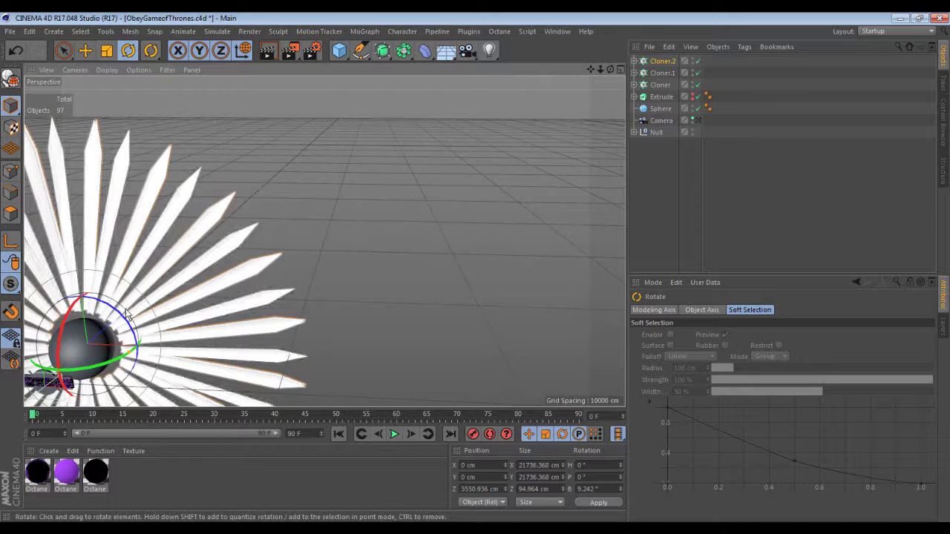
pyautogui.moveTo(123, 311); pyautogui.dragTo(129, 333)
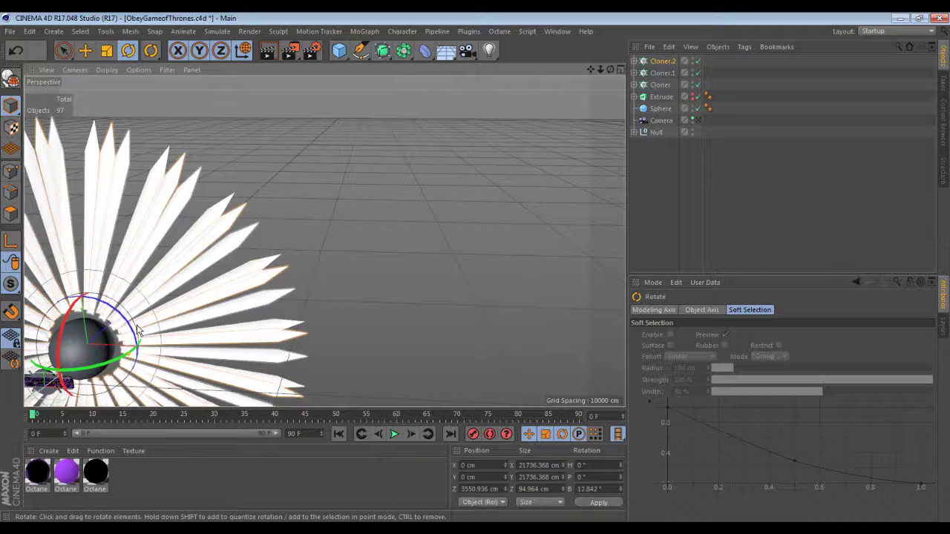
# Paste a third duplicate of the Cloner and move it forward along Z to about 2927 cm.
pyautogui.hotkey('ctrl', 'v')
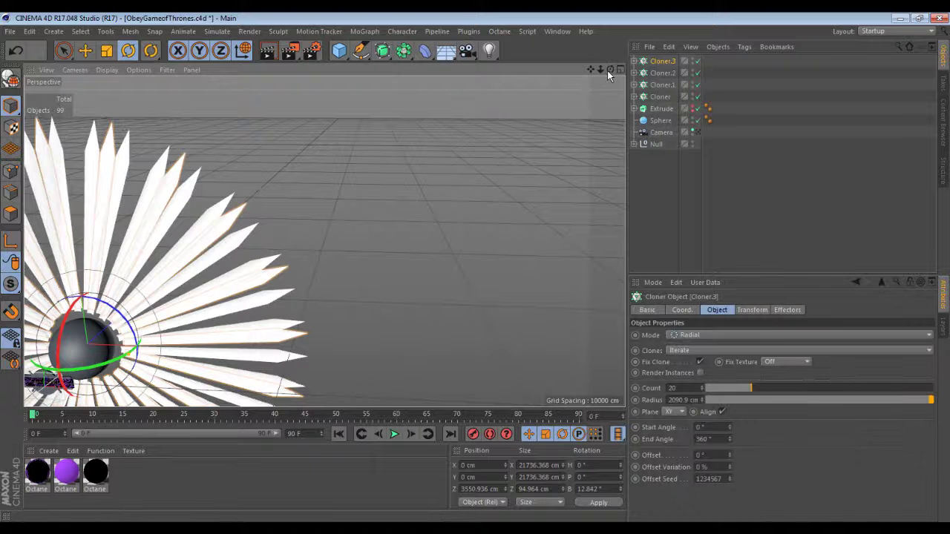
pyautogui.moveTo(608, 70); pyautogui.dragTo(457, 159)
pyautogui.click(88, 55)
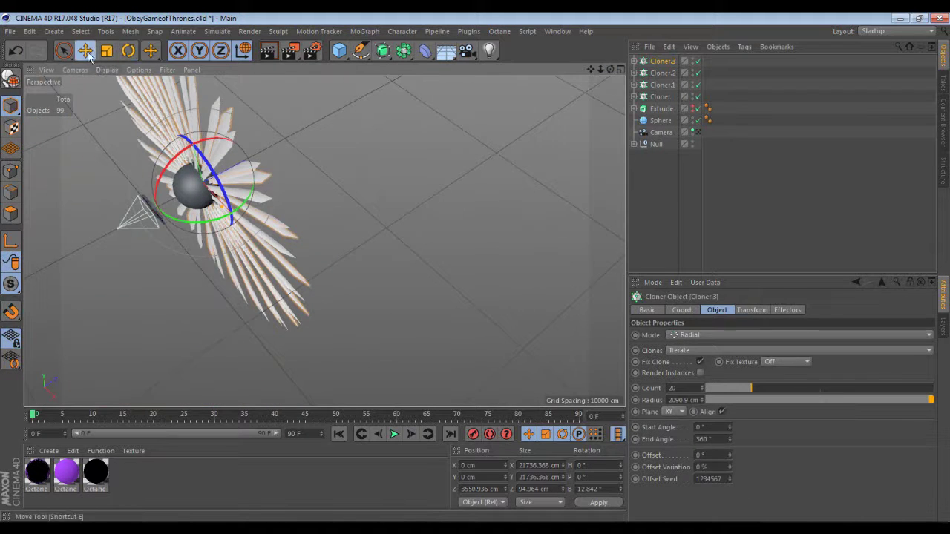
pyautogui.moveTo(269, 144); pyautogui.dragTo(263, 159)
# Rotate the third duplicate's bank to about 23.2° to fill the remaining gaps between rays, and clear the selection.
pyautogui.moveTo(601, 70); pyautogui.dragTo(324, 240)
pyautogui.click(129, 52)
pyautogui.scroll(-2, 176, 194)
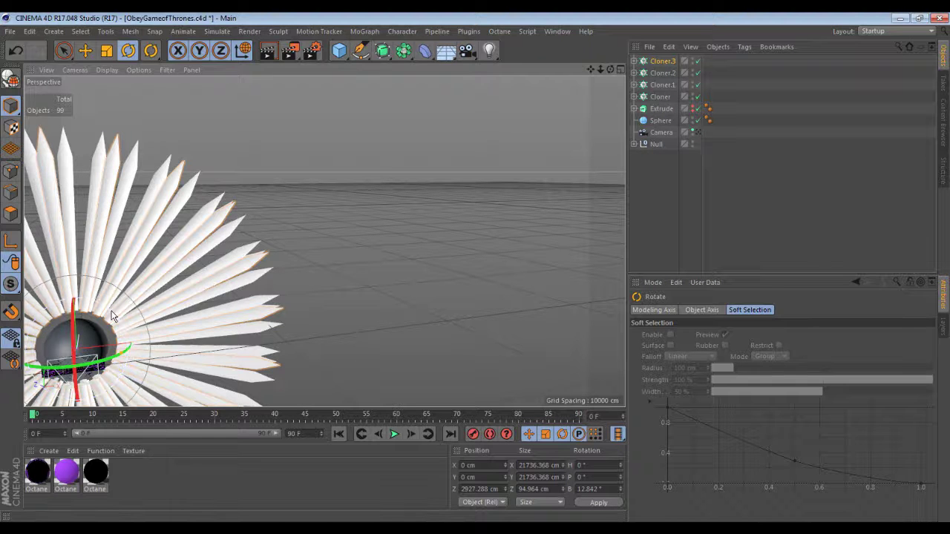
pyautogui.moveTo(112, 315); pyautogui.dragTo(115, 323)
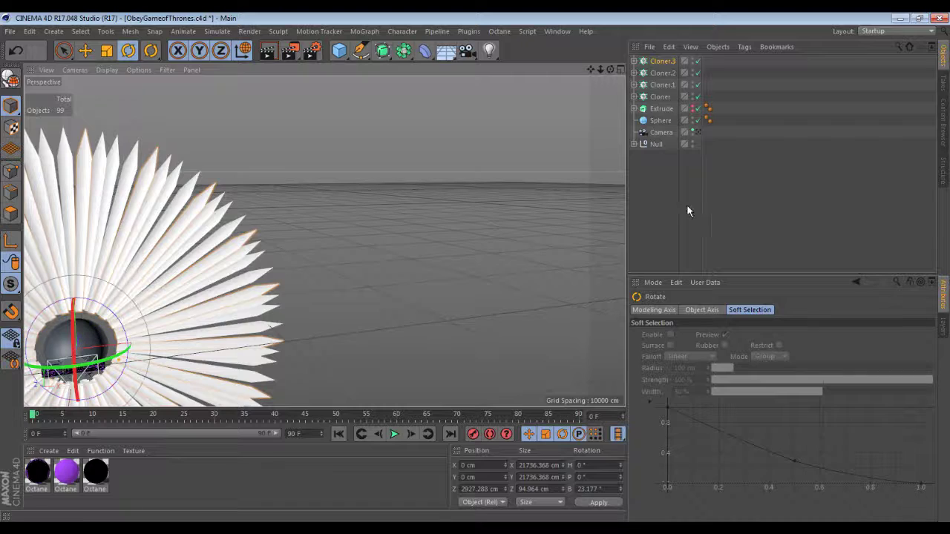
pyautogui.click(686, 204)
# Examine the layered ray ring against the armillary sphere reference image in the browser and return to Cinema 4D.
pyautogui.scroll(-6, 319, 230)
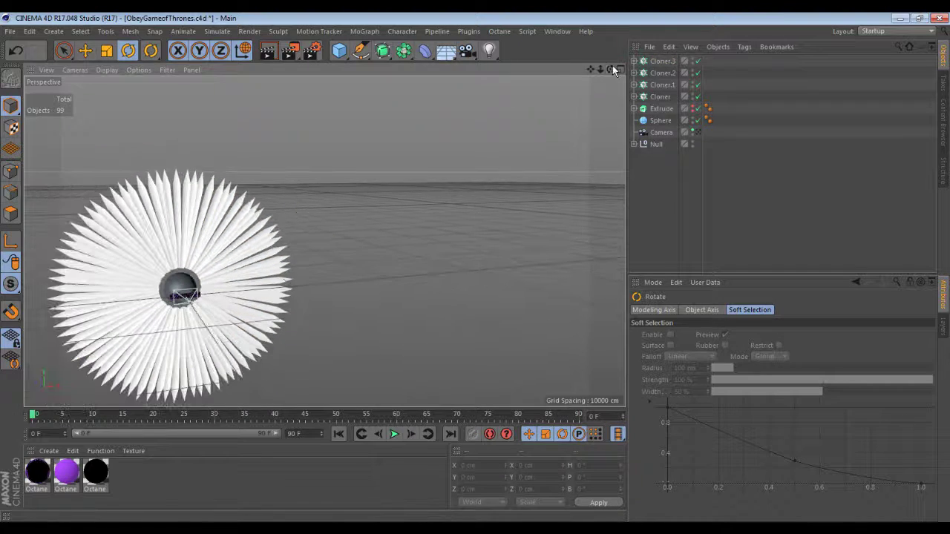
pyautogui.moveTo(610, 69)
pyautogui.mouseDown()
pyautogui.moveTo(728, 30)
pyautogui.moveTo(616, 30)
pyautogui.moveTo(594, 77)
pyautogui.mouseUp()
pyautogui.scroll(6, 142, 297)
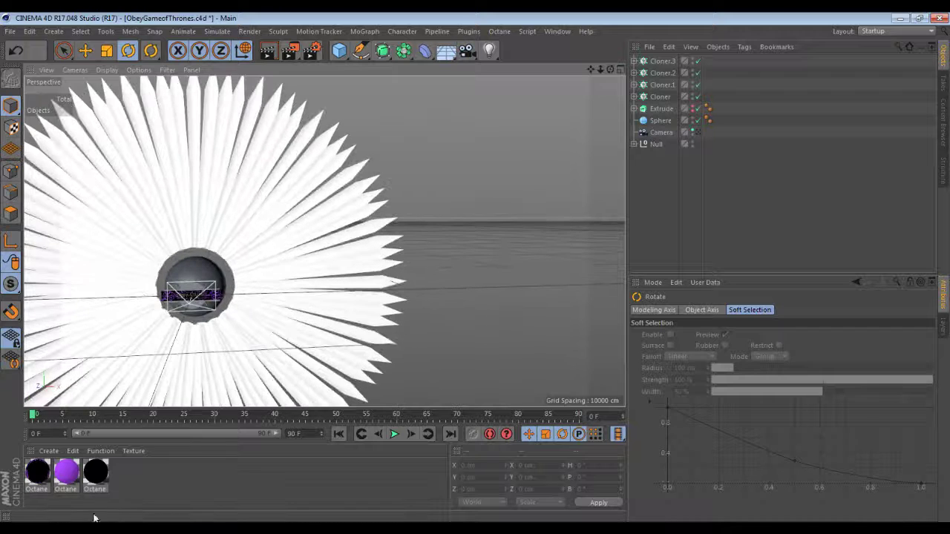
pyautogui.click(92, 529)
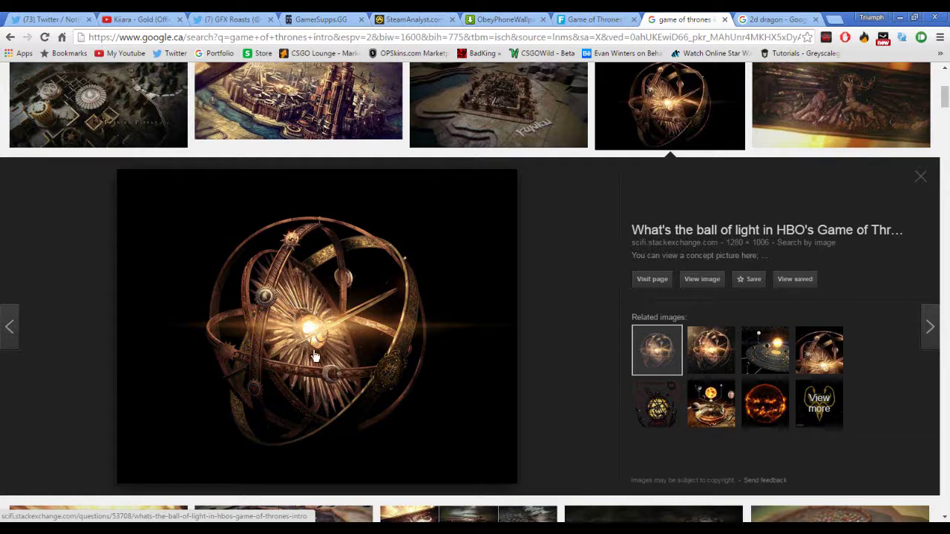
pyautogui.click(898, 17)
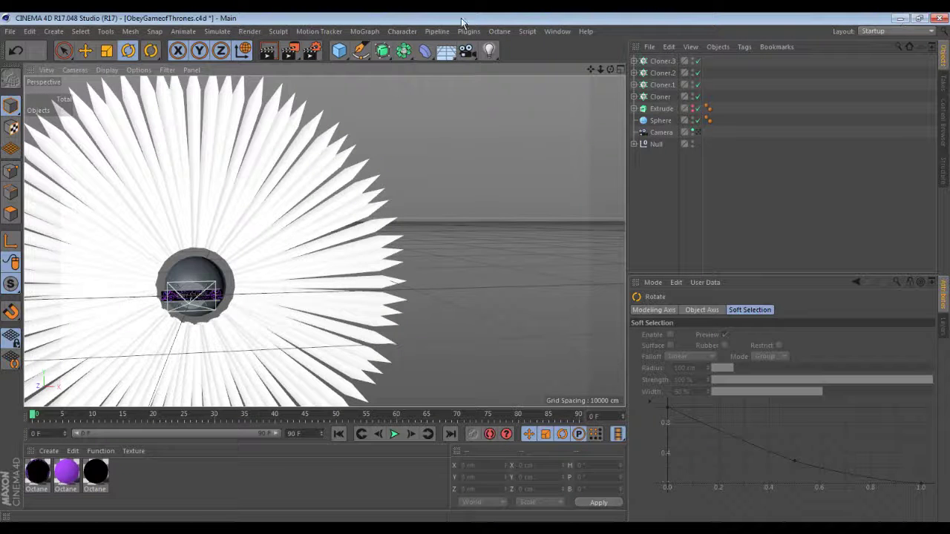
# Add a Tube primitive pitched 90°, with an inner radius of 1659.9 cm and an outer radius of 1882.9 cm.
pyautogui.click(338, 50)
pyautogui.click(572, 108)
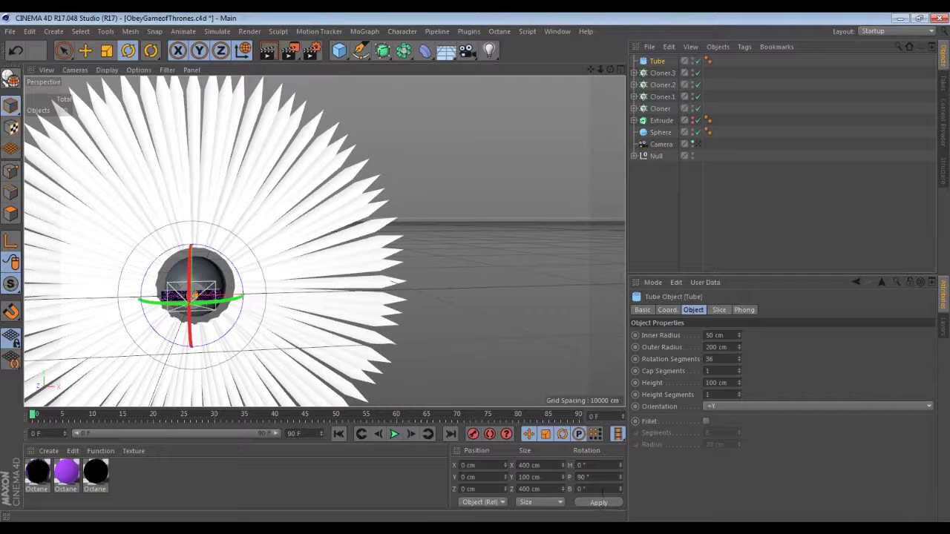
pyautogui.click(718, 335)
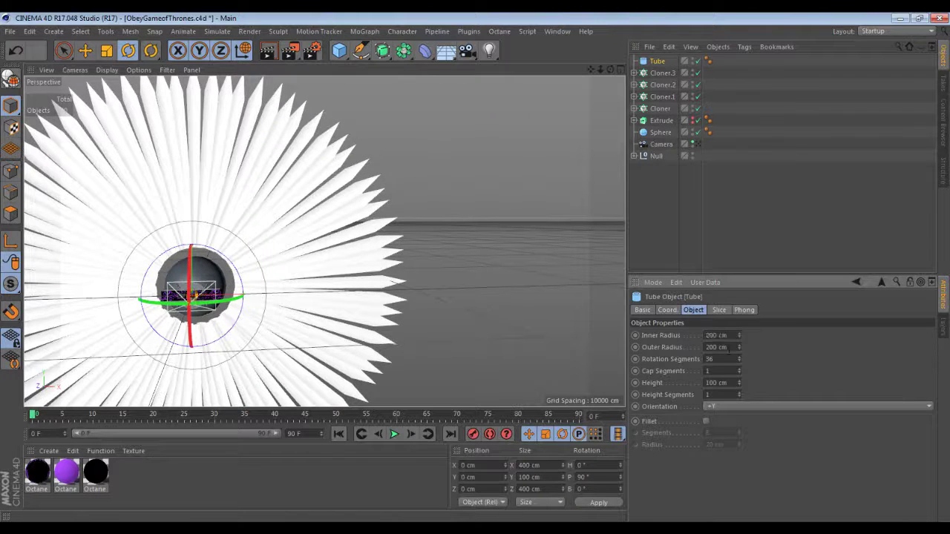
pyautogui.moveTo(738, 347); pyautogui.dragTo(738, 331)
pyautogui.doubleClick(714, 336)
pyautogui.write('1467.9 cm')
pyautogui.press('Return')
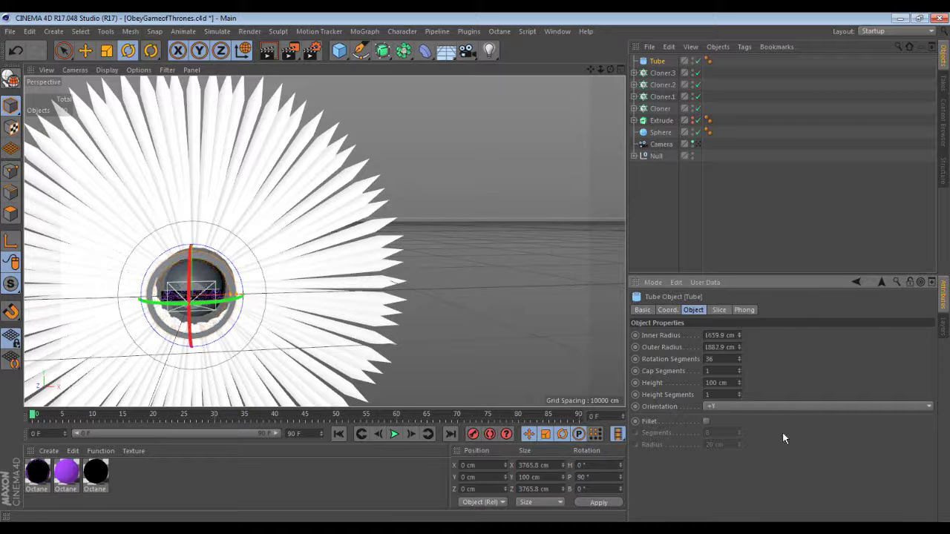
# Move the tube along Z to about 2952 cm so it encircles the sphere at the inner ends of the rays.
pyautogui.press('e')
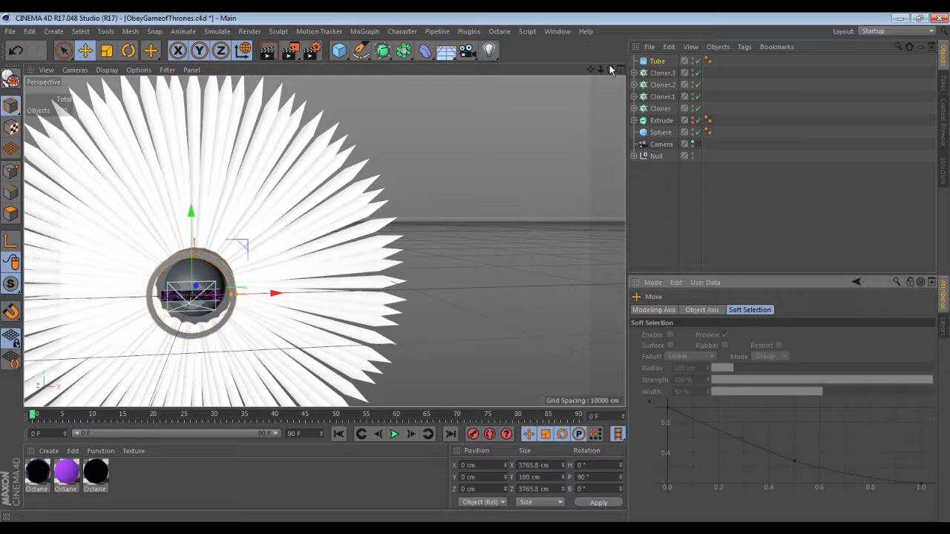
pyautogui.moveTo(610, 69); pyautogui.dragTo(231, 323)
pyautogui.scroll(10, 283, 315)
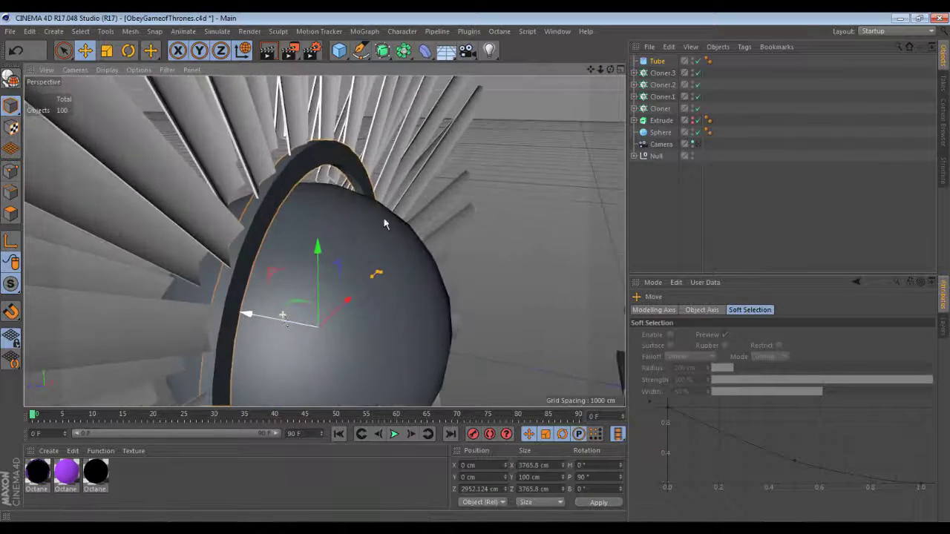
# Increase the tube's outer radius to 1932.9 cm to cover the ray ends and set its rotation segments to 75.
pyautogui.keyDown('alt'); pyautogui.moveTo(384, 224); pyautogui.dragTo(426, 194); pyautogui.keyUp('alt')
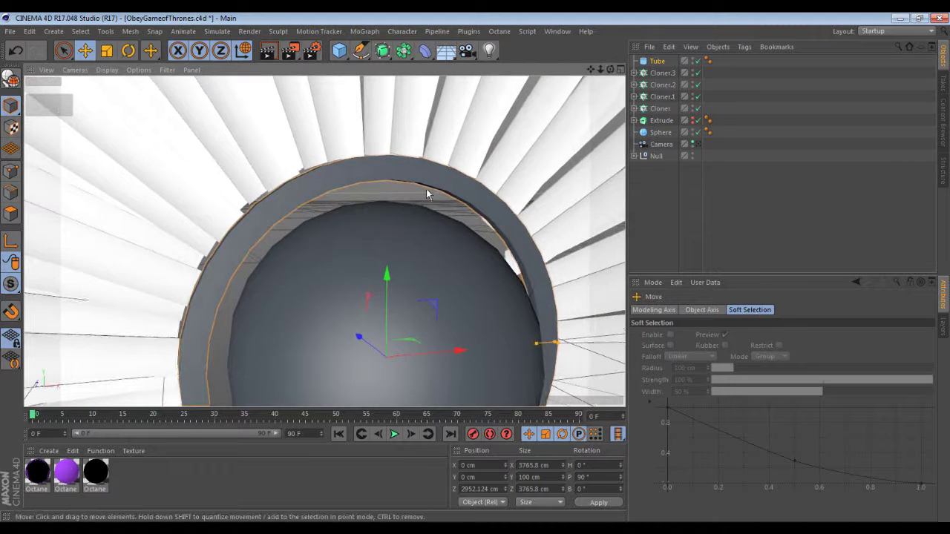
pyautogui.click(428, 184)
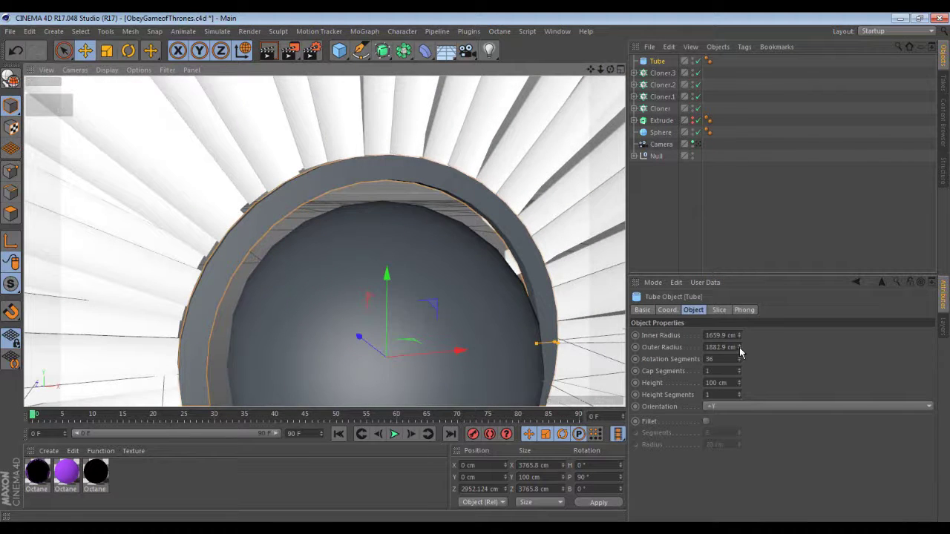
pyautogui.moveTo(739, 348); pyautogui.dragTo(742, 333)
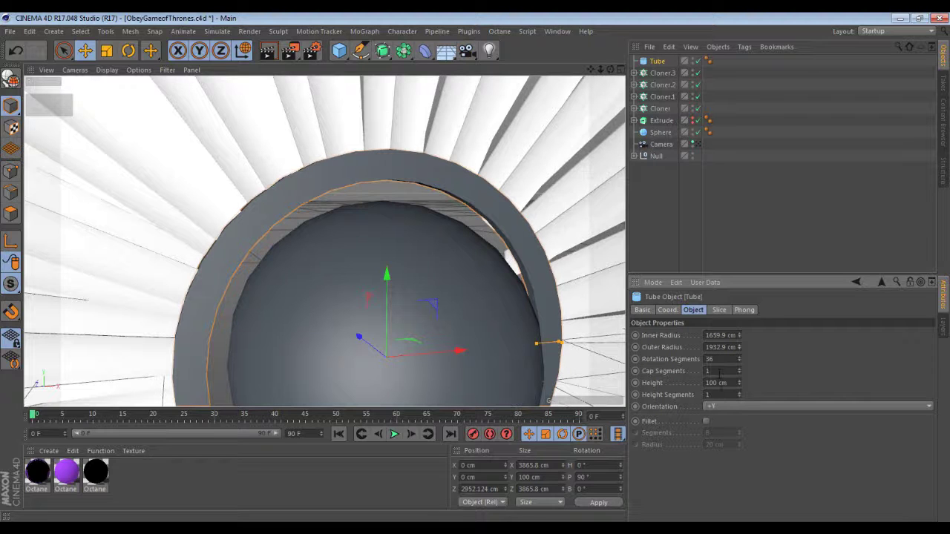
pyautogui.click(722, 359)
pyautogui.write('75')
pyautogui.press('Return')
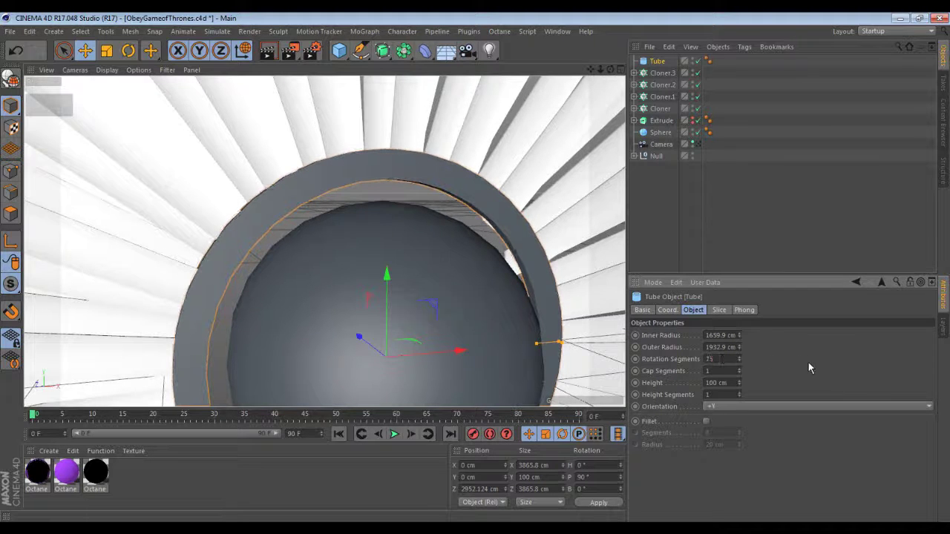
# Check the tube ring through the scene camera, compare it with the armillary sphere reference in the browser, and return to Cinema 4D.
pyautogui.keyDown('alt'); pyautogui.moveTo(356, 245); pyautogui.dragTo(325, 242); pyautogui.keyUp('alt')
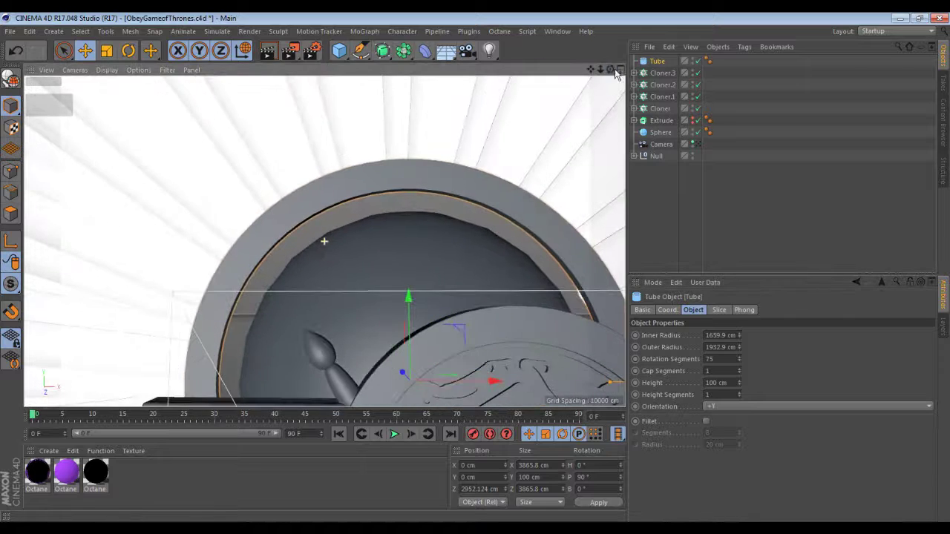
pyautogui.click(693, 144)
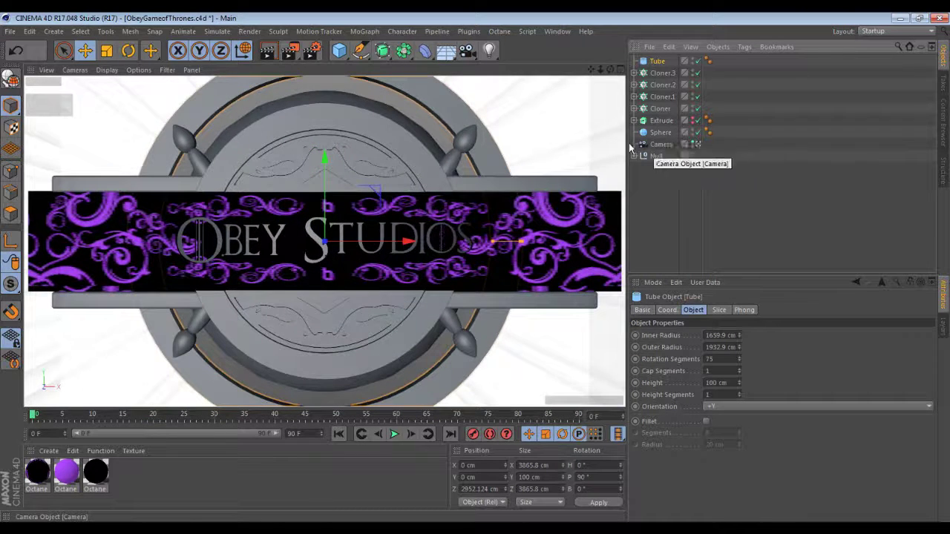
pyautogui.hotkey('alt', 'Tab')
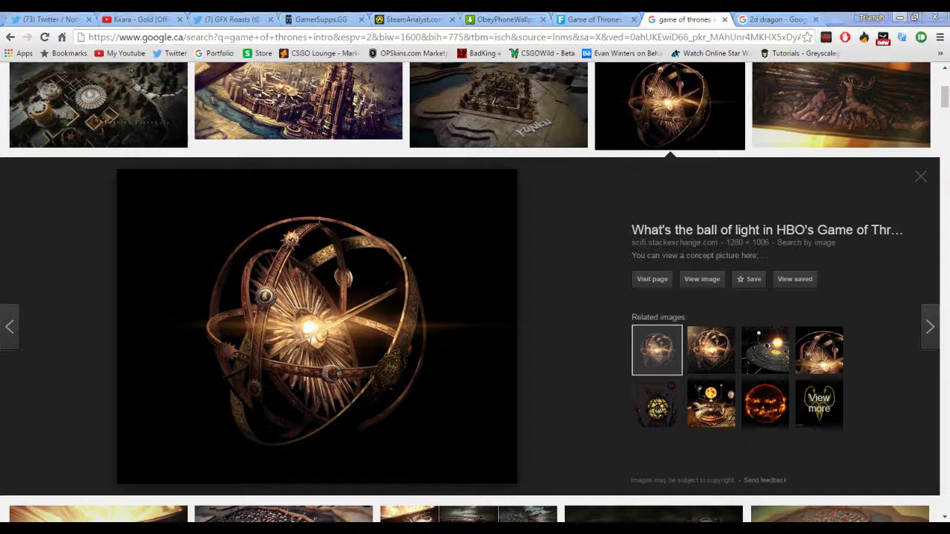
pyautogui.hotkey('alt', 'Tab')
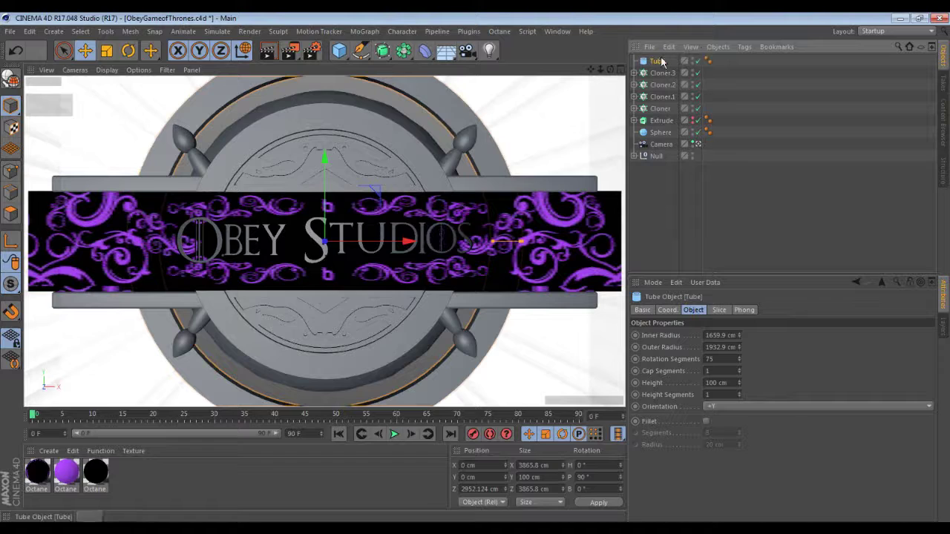
# Leave the camera view, increase the tube's height to 520 cm and shift it along Z to about 3112 cm.
pyautogui.click(698, 144)
pyautogui.keyDown('alt'); pyautogui.moveTo(312, 245); pyautogui.dragTo(213, 217); pyautogui.keyUp('alt')
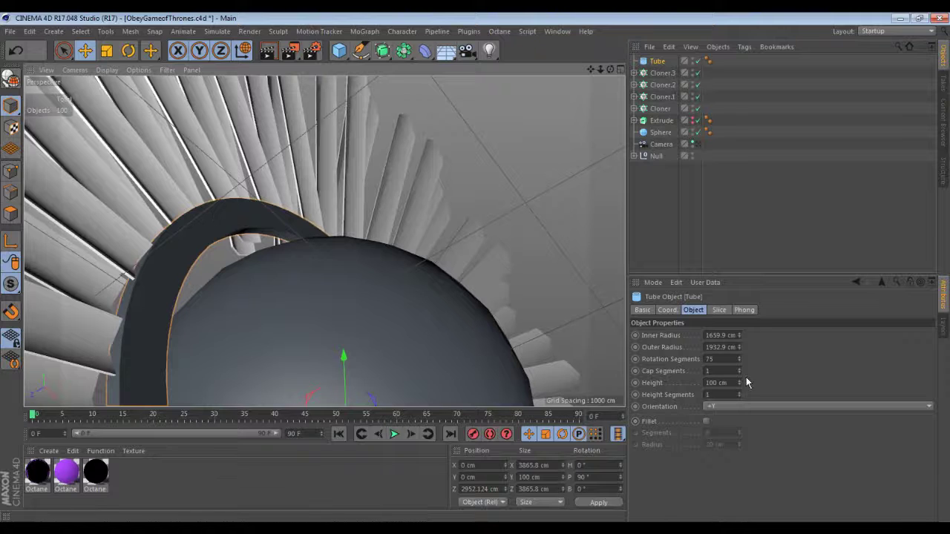
pyautogui.moveTo(739, 382); pyautogui.dragTo(739, 367)
pyautogui.keyDown('alt'); pyautogui.moveTo(357, 297); pyautogui.dragTo(331, 384); pyautogui.keyUp('alt')
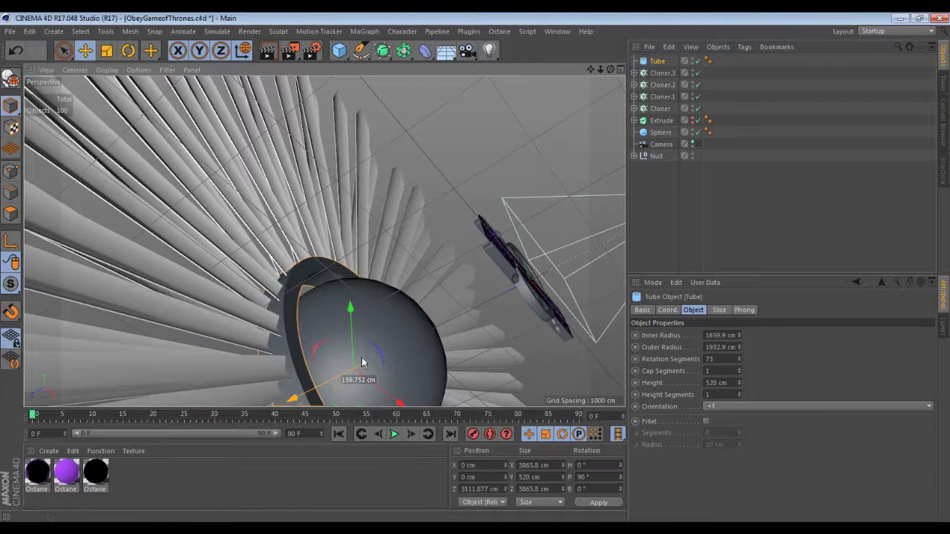
# Move the tube, all four cloners and the sphere together about 698 cm farther back along Z, judging the distance through the scene camera.
pyautogui.keyDown('shift'); pyautogui.click(660, 110); pyautogui.keyUp('shift')
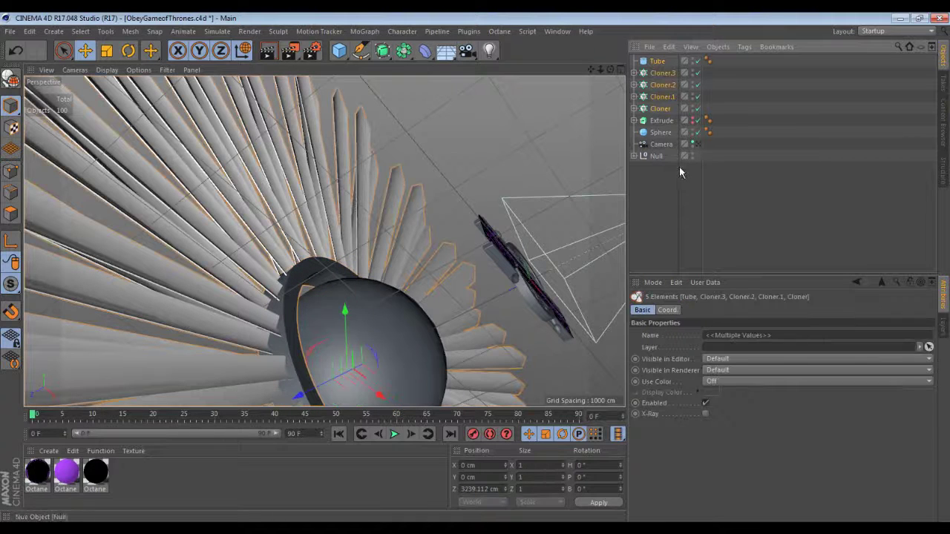
pyautogui.click(696, 144)
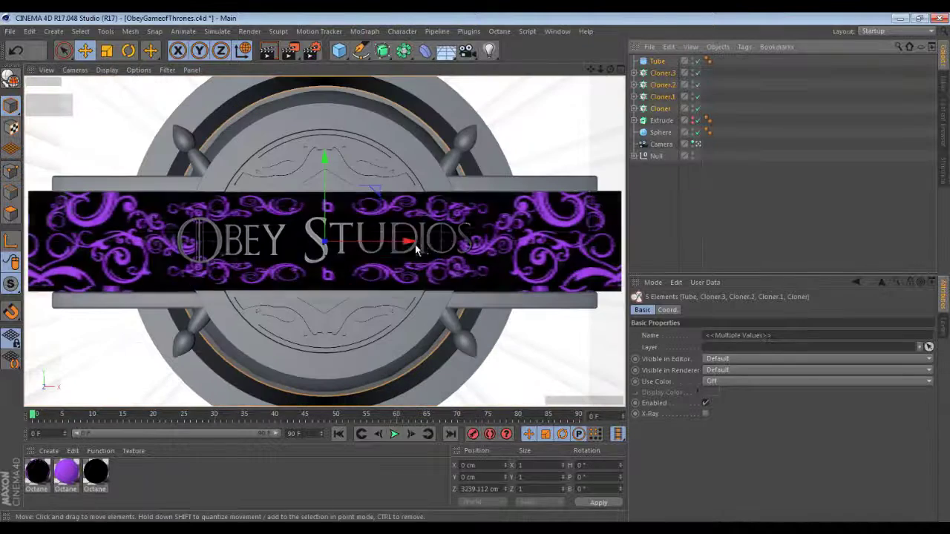
pyautogui.moveTo(325, 247); pyautogui.dragTo(429, 239)
pyautogui.hotkey('ctrl', 'z')
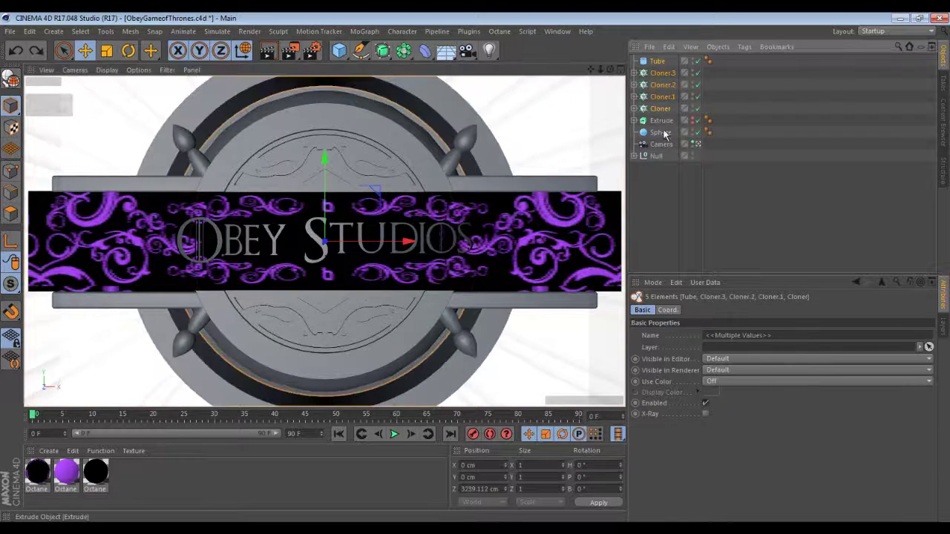
pyautogui.keyDown('shift'); pyautogui.click(660, 132); pyautogui.keyUp('shift')
pyautogui.moveTo(324, 242); pyautogui.dragTo(400, 252)
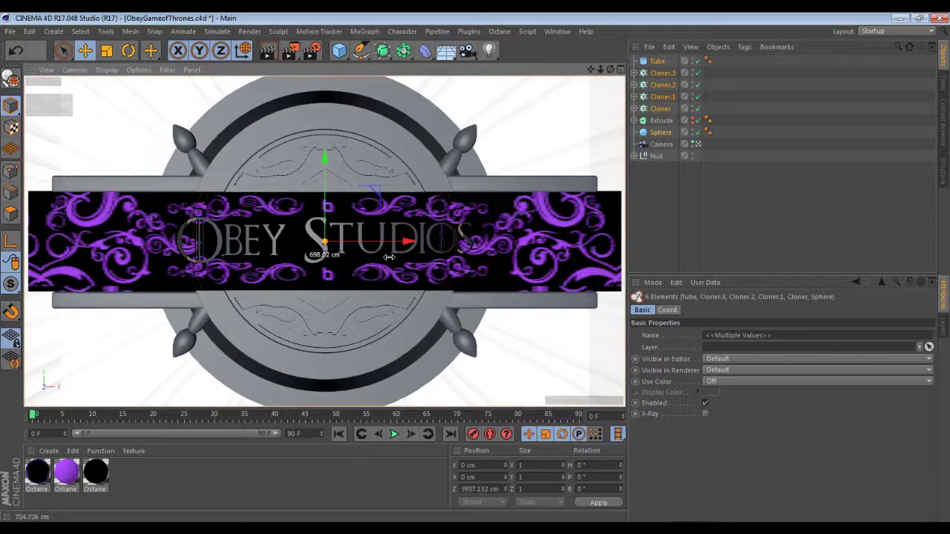
pyautogui.click(784, 256)
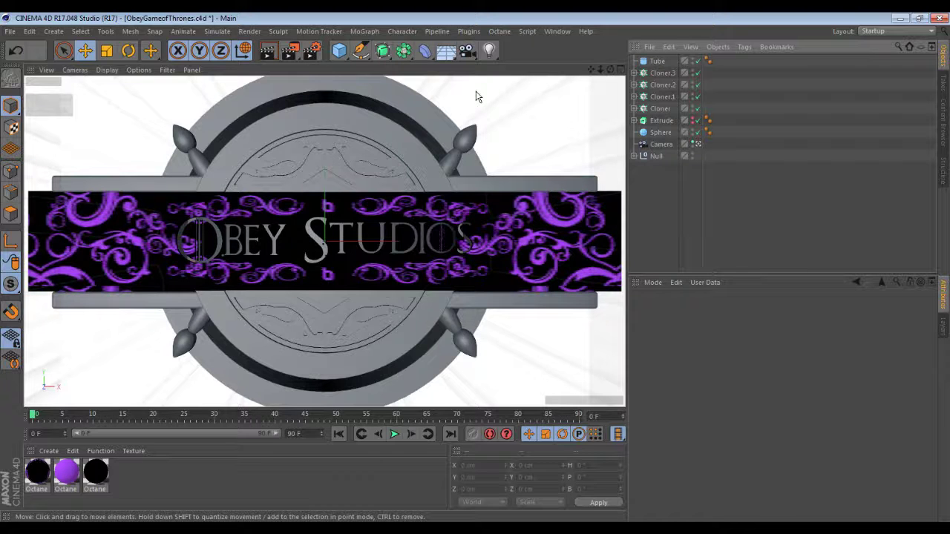
# Consult the armillary sphere reference in the browser, return to Cinema 4D, and thin the tube by raising its inner radius to 1845.9 cm.
pyautogui.hotkey('alt', 'Tab')
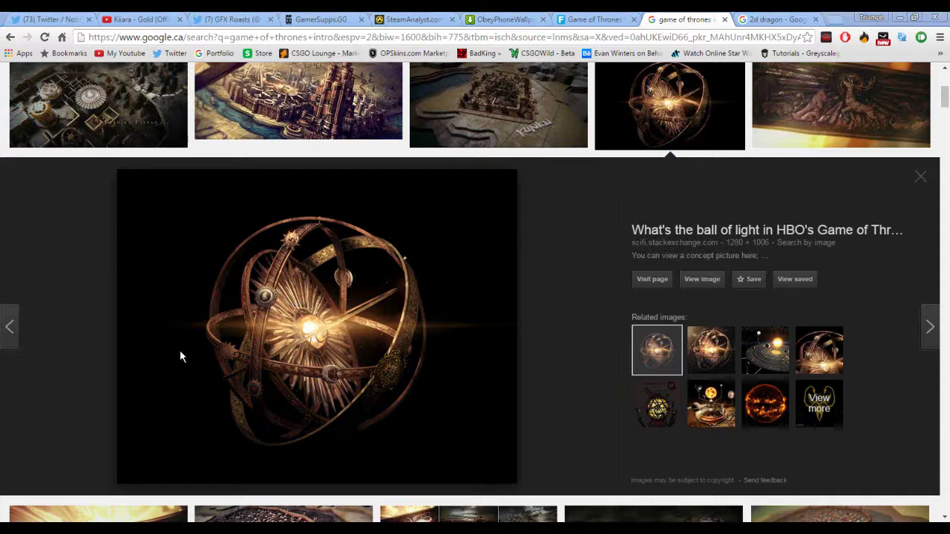
pyautogui.hotkey('alt', 'Tab')
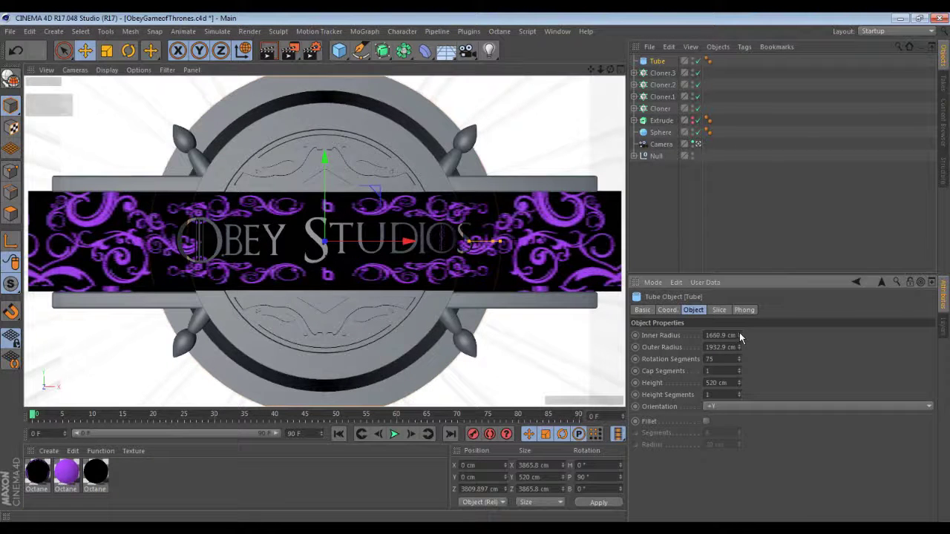
pyautogui.moveTo(739, 335); pyautogui.dragTo(739, 275)
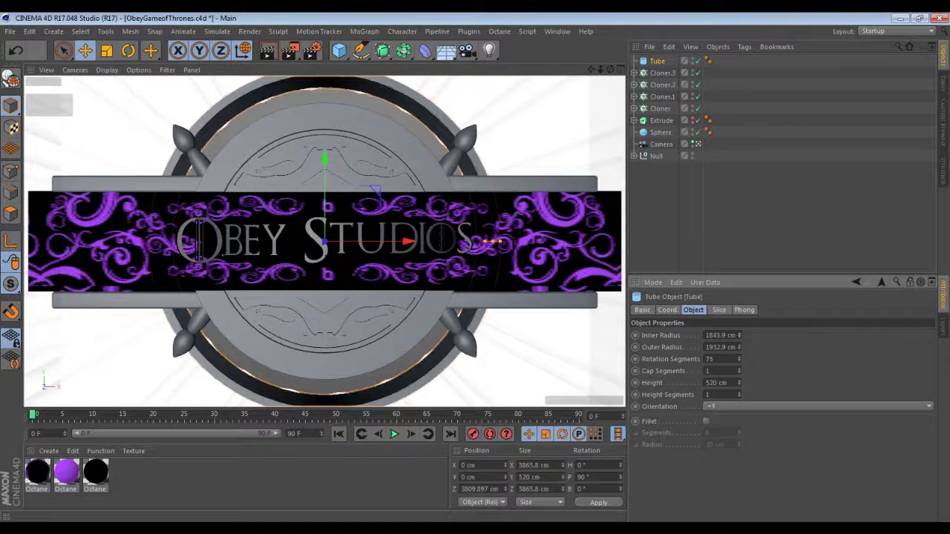
# Scale the sphere up uniformly to close the gap inside the thinned tube ring, and clear the selection.
pyautogui.click(660, 132)
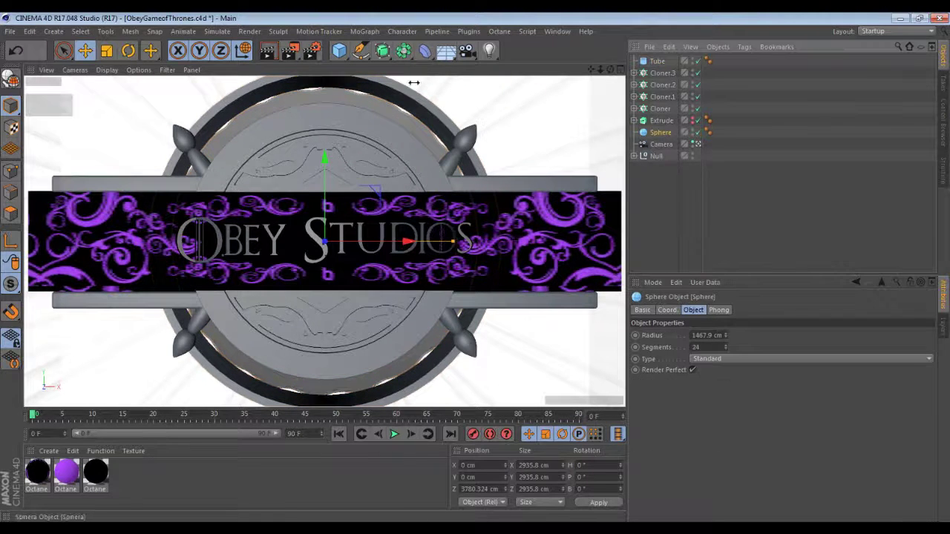
pyautogui.click(107, 49)
pyautogui.moveTo(148, 138); pyautogui.dragTo(251, 139)
pyautogui.click(777, 245)
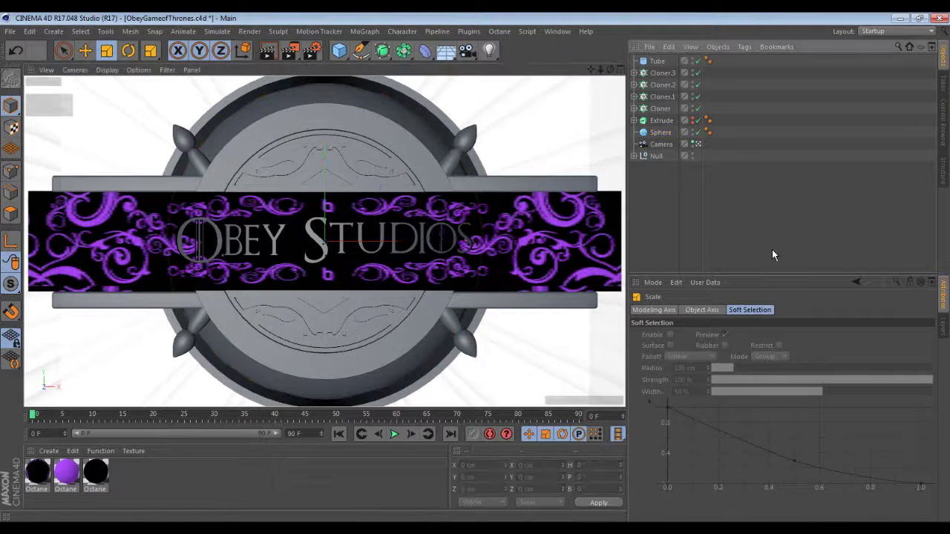